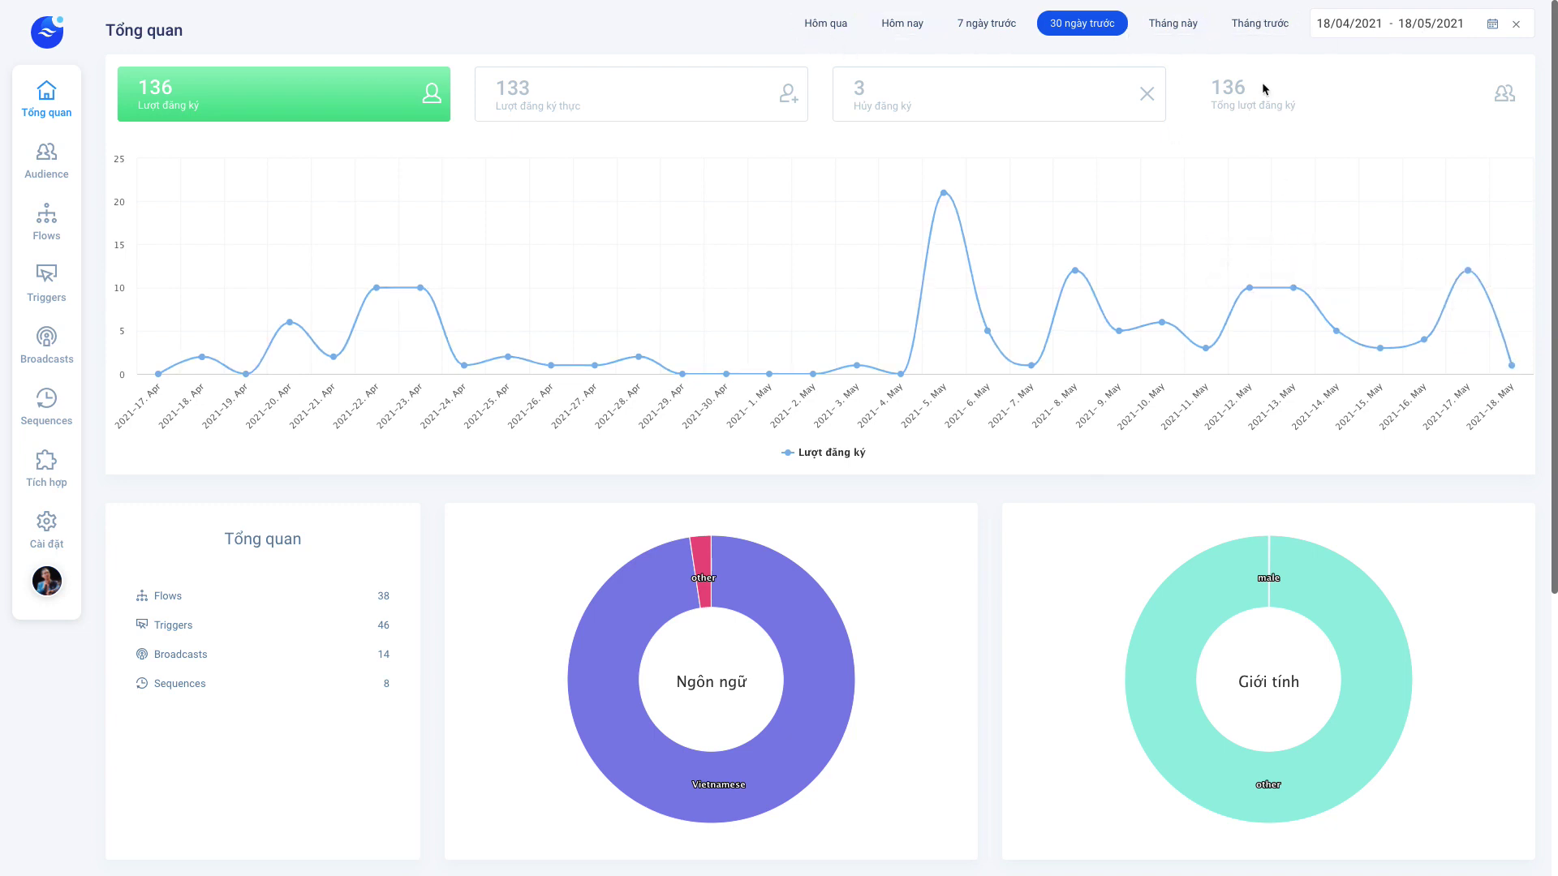
Examine the overview dashboard's charts, totals and recently edited flows, and view the Audience customer list
{"action": "scroll", "coordinate": [278, 589], "scroll_direction": "down", "scroll_amount": 1}
{"action": "scroll", "coordinate": [211, 520], "scroll_direction": "down", "scroll_amount": 2}
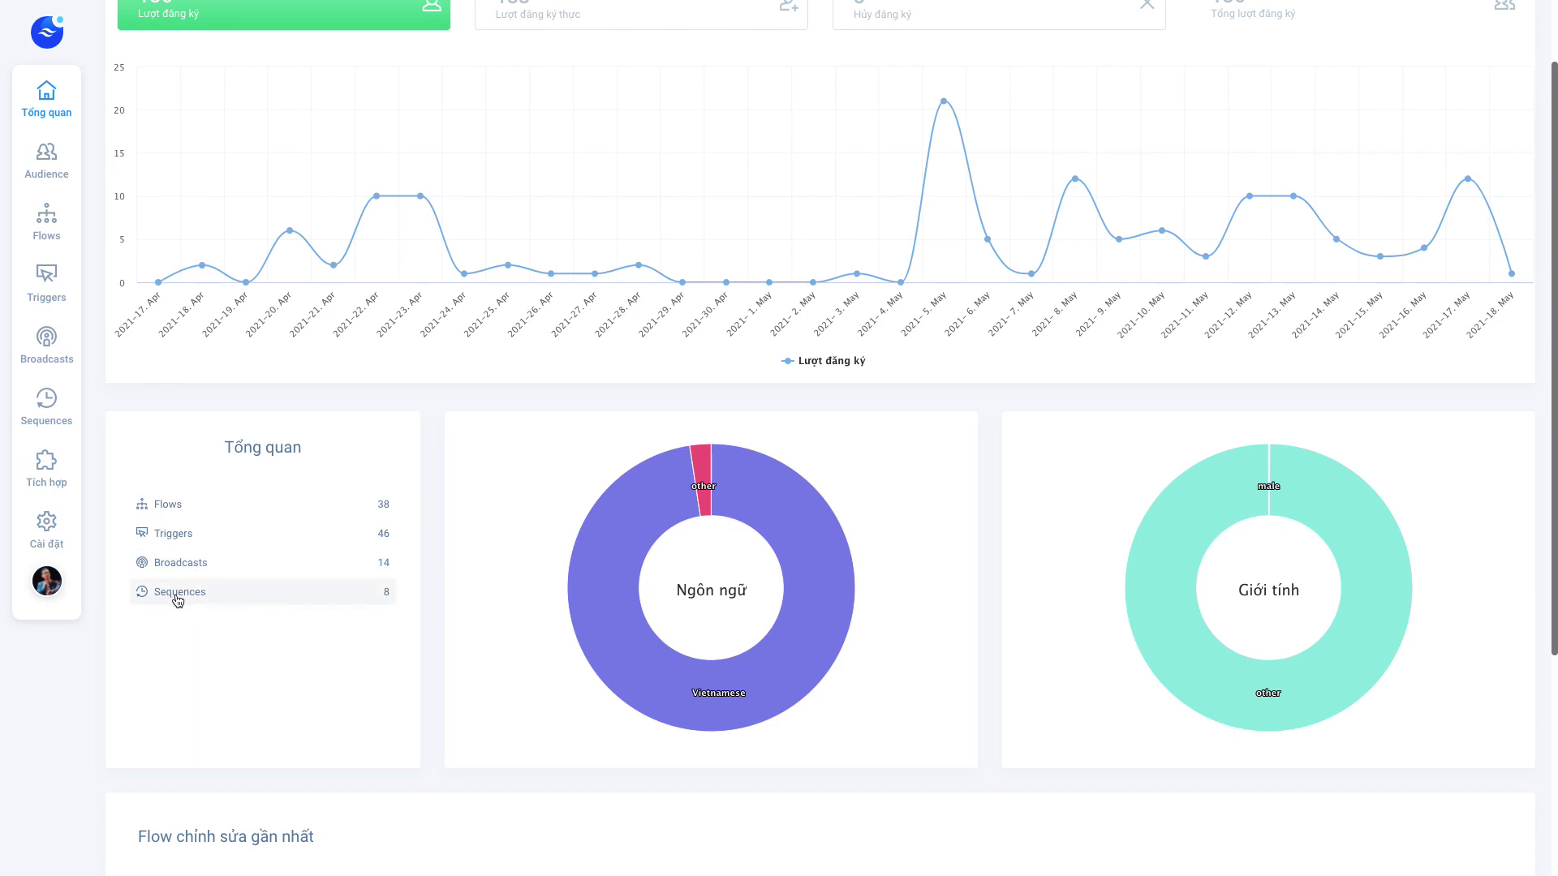
{"action": "mouse_move", "coordinate": [752, 634]}
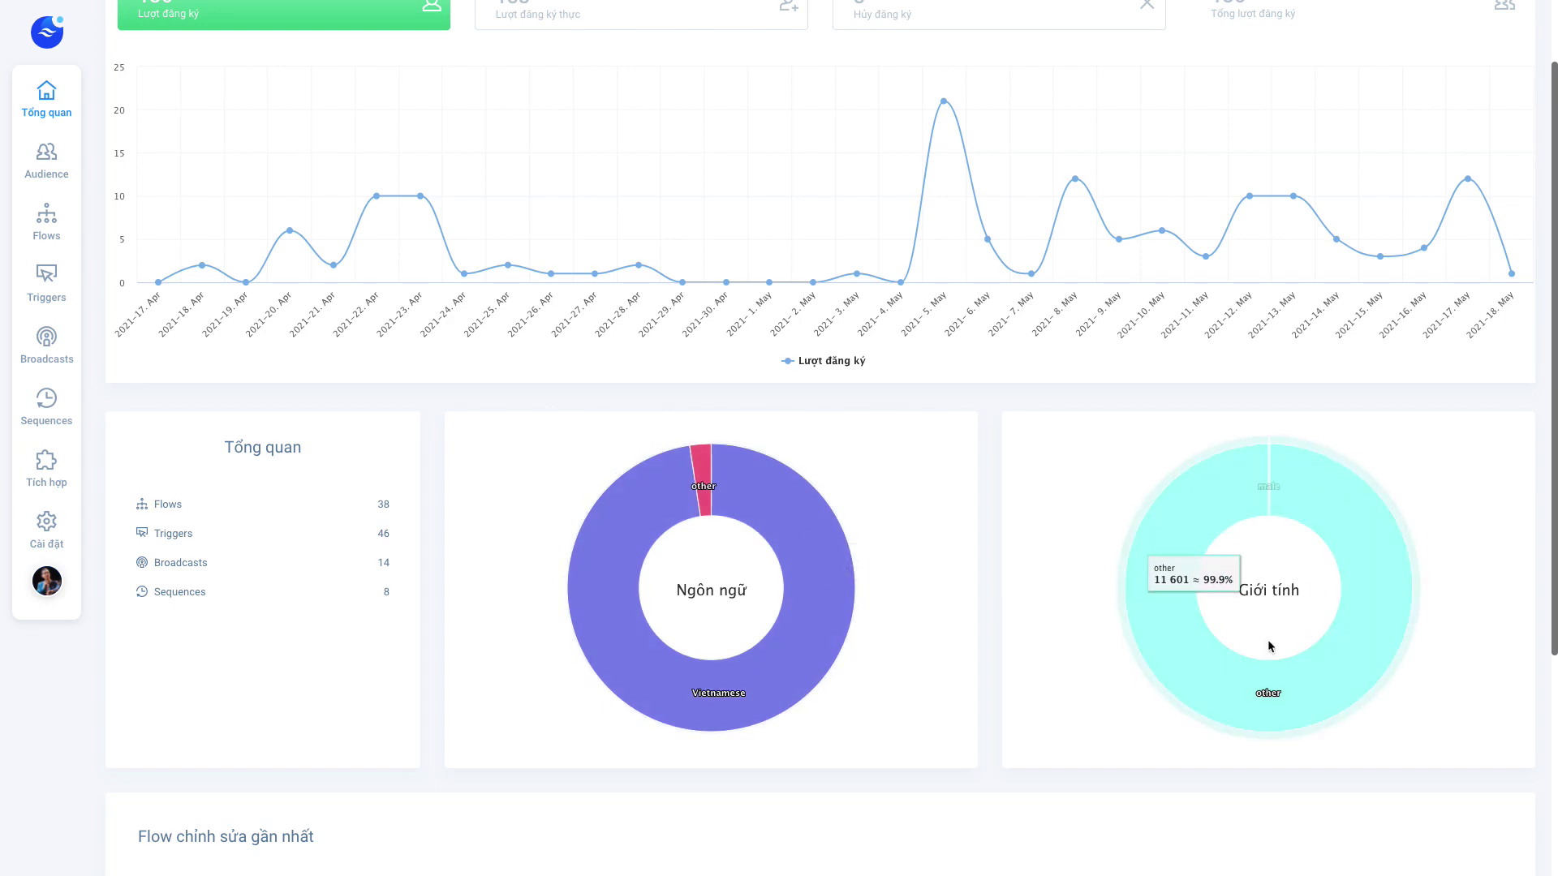
{"action": "scroll", "coordinate": [1142, 560], "scroll_direction": "down", "scroll_amount": 4}
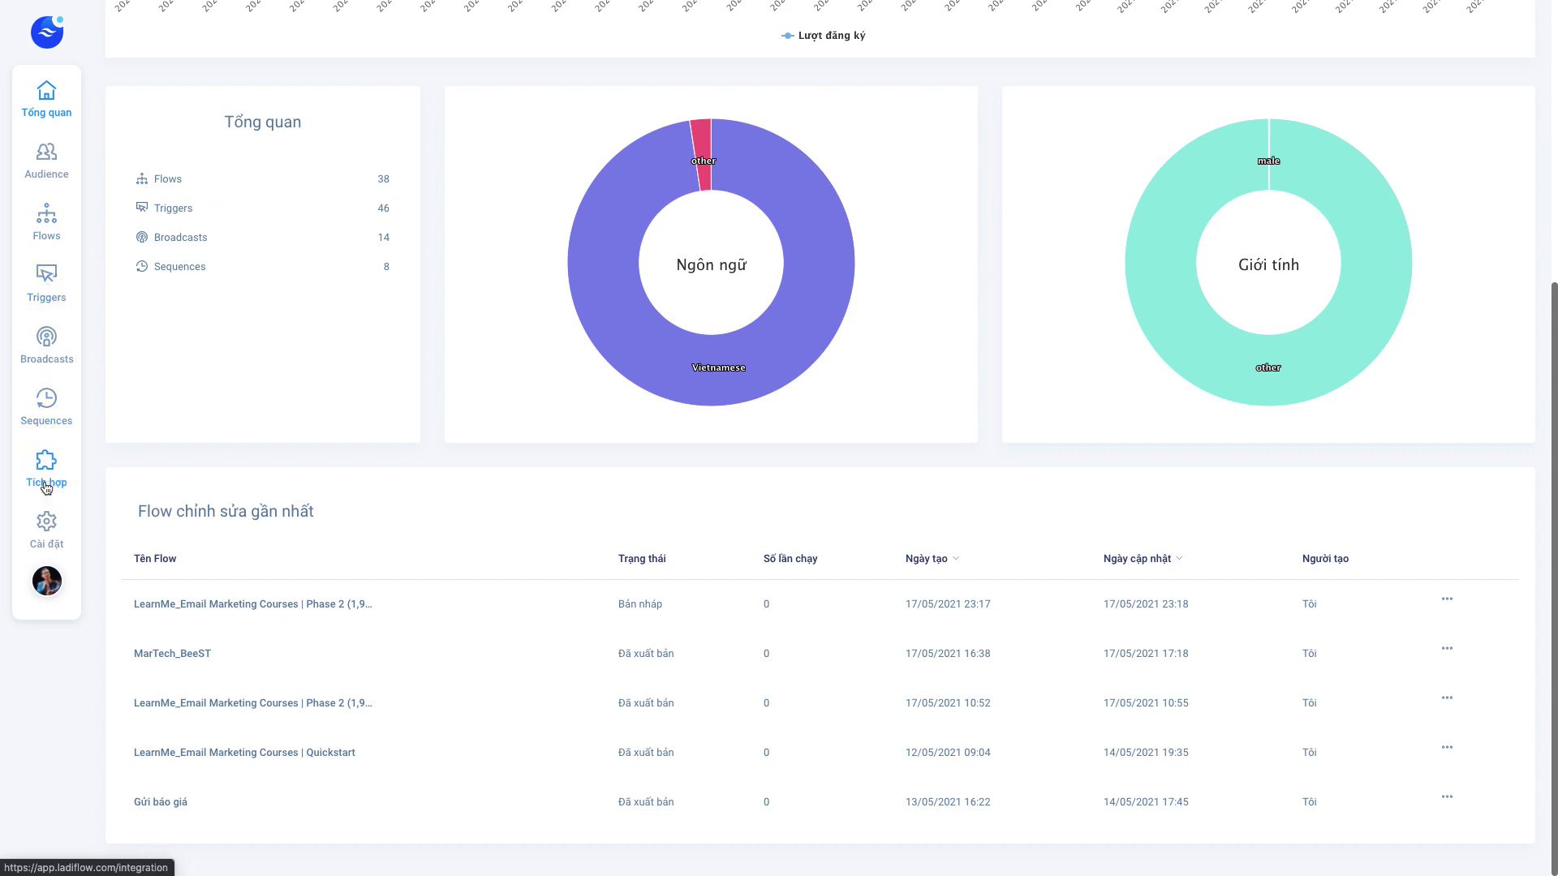
{"action": "left_click", "coordinate": [52, 168]}
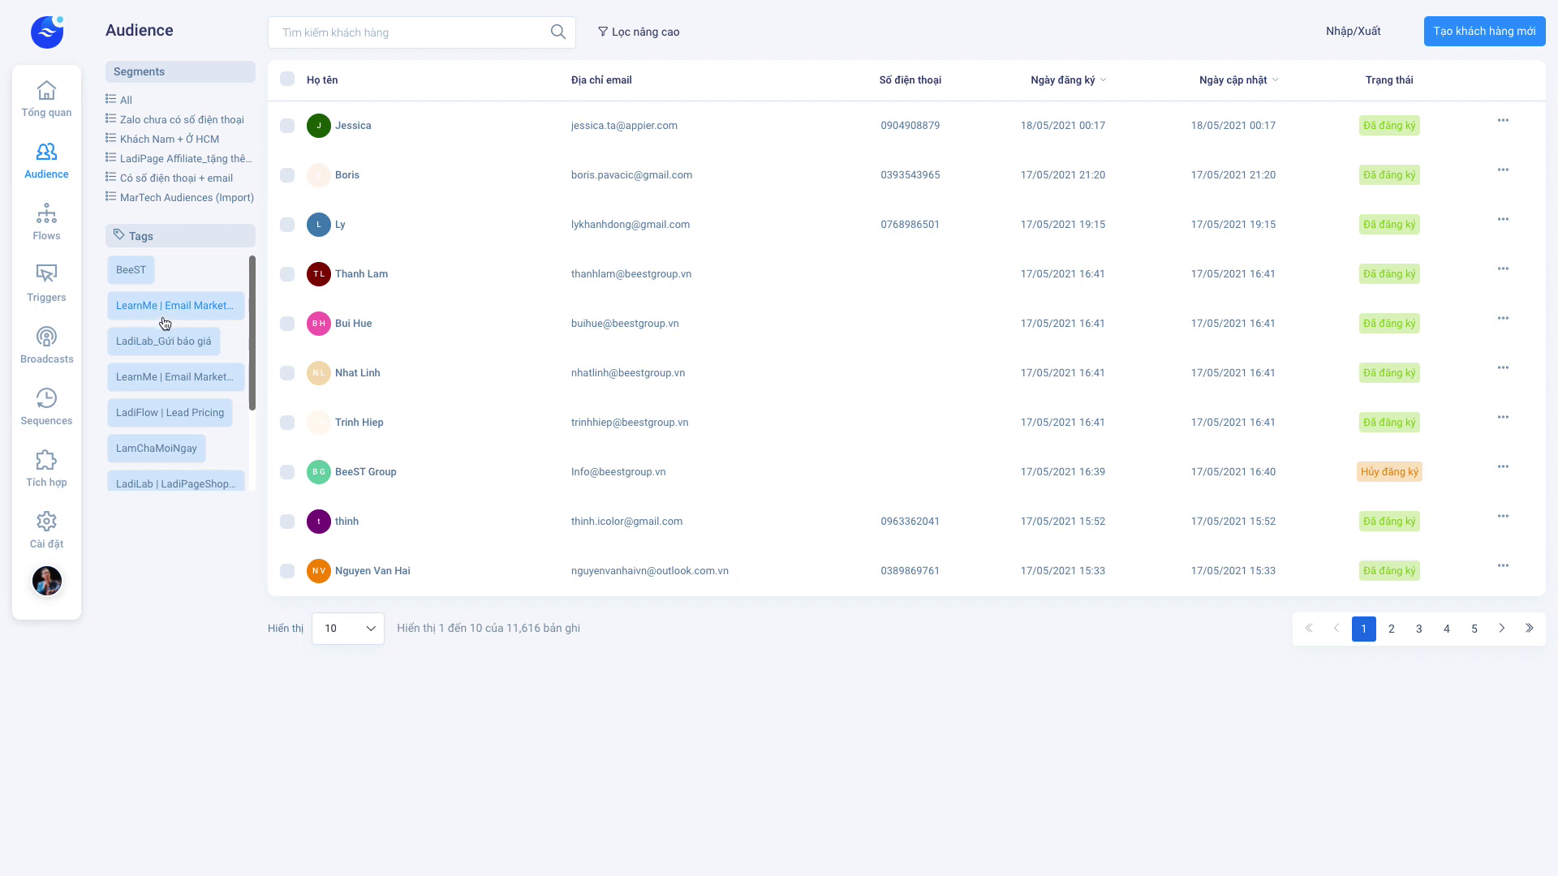
Show 100 records per page in the Flows list and look through all the flows
{"action": "left_click", "coordinate": [45, 234]}
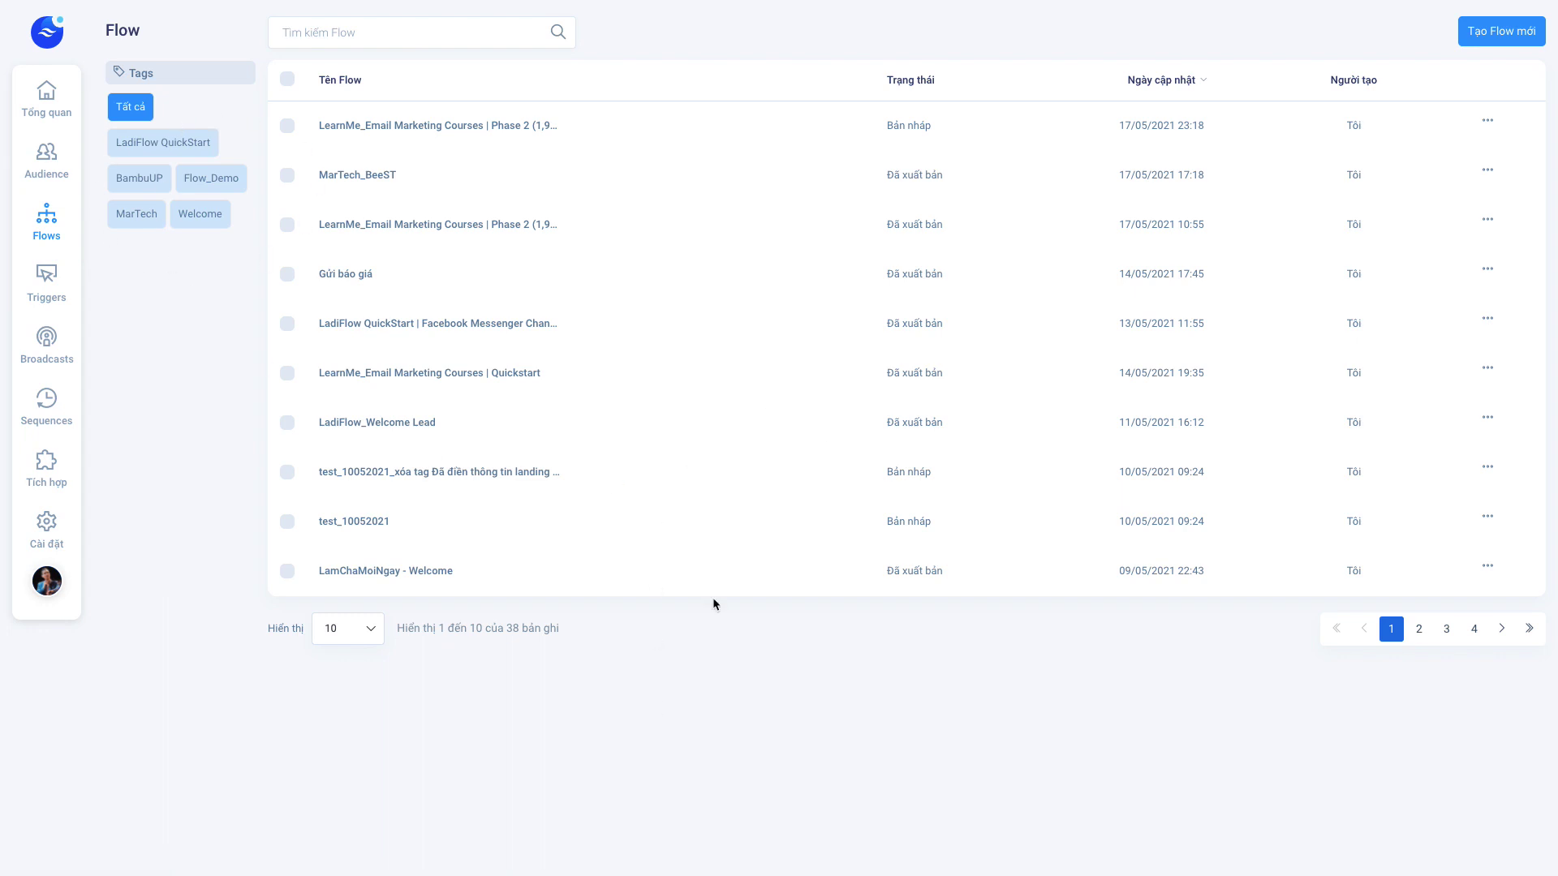
{"action": "left_click", "coordinate": [367, 632]}
{"action": "left_click", "coordinate": [357, 598]}
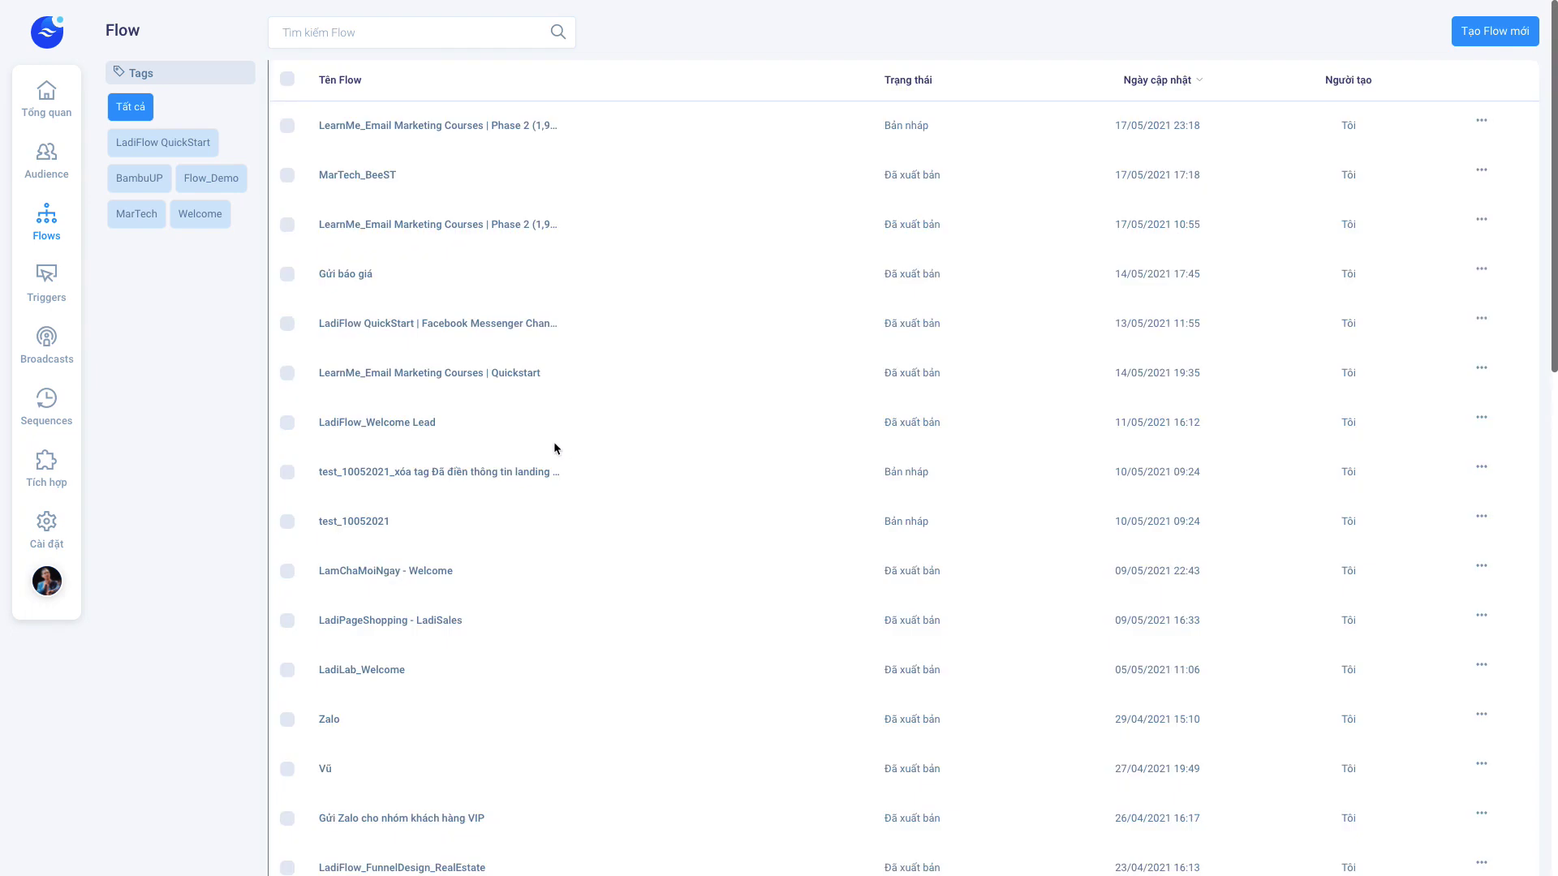
{"action": "scroll", "coordinate": [591, 452], "scroll_direction": "down", "scroll_amount": 10}
{"action": "scroll", "coordinate": [631, 451], "scroll_direction": "down", "scroll_amount": 4}
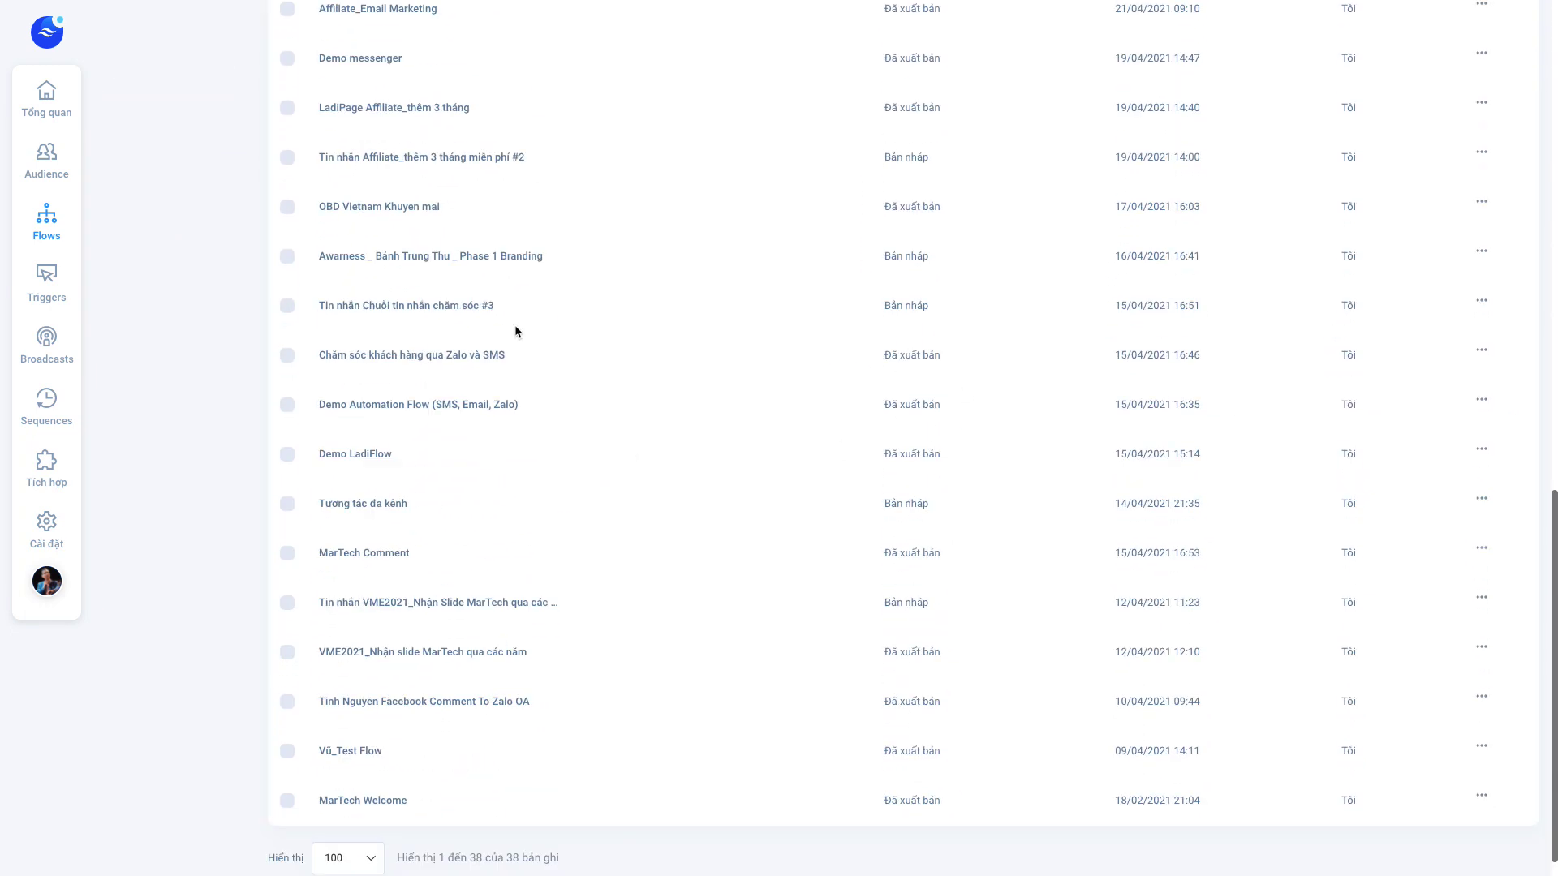
{"action": "scroll", "coordinate": [268, 347], "scroll_direction": "up", "scroll_amount": 2}
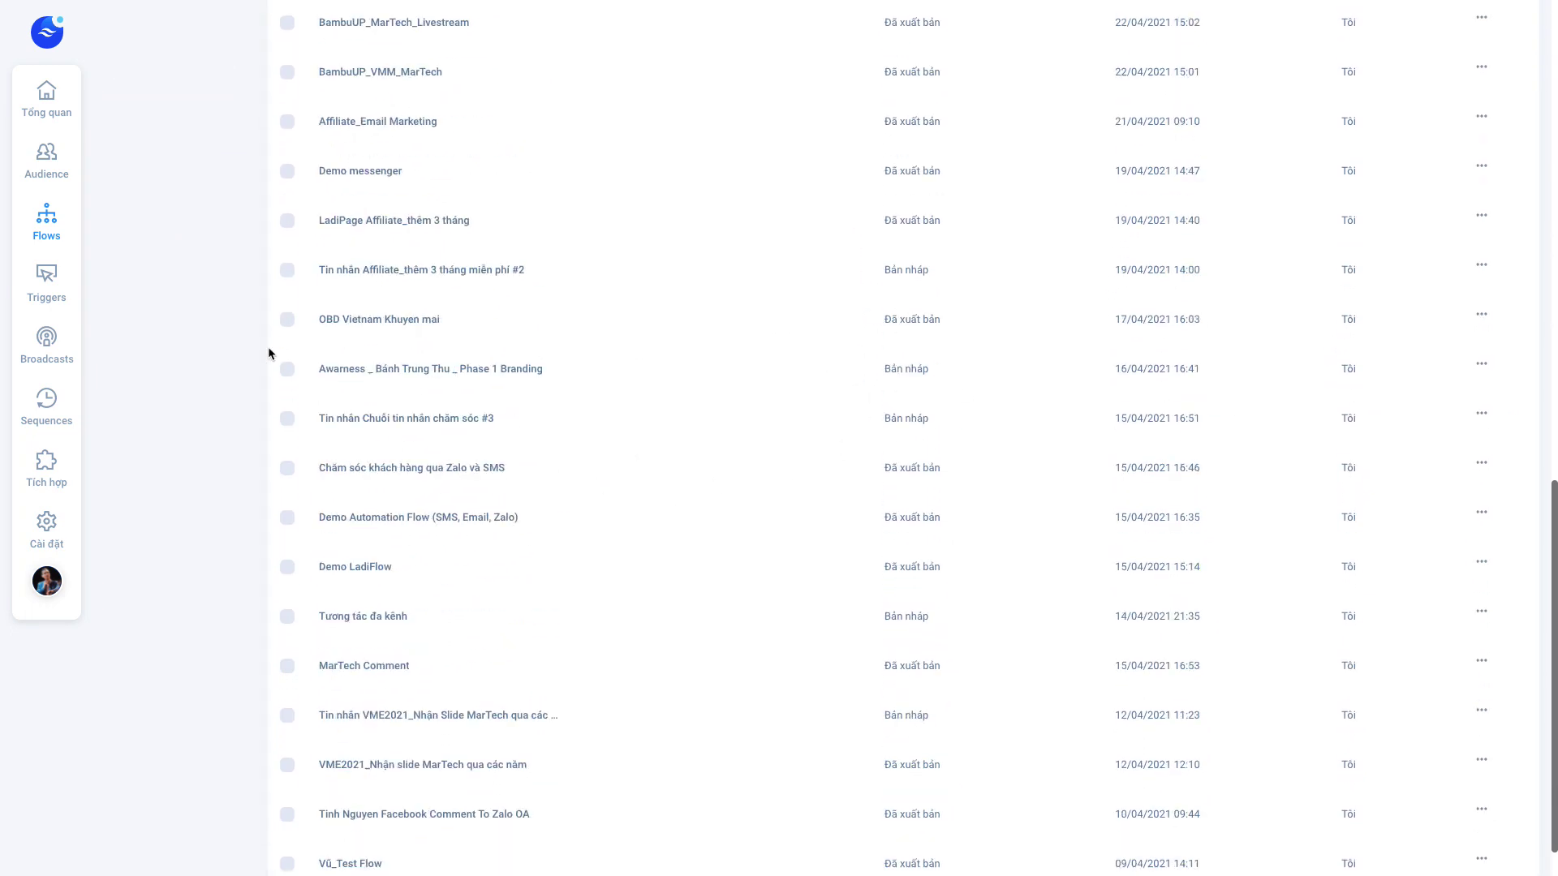
{"action": "scroll", "coordinate": [269, 353], "scroll_direction": "up", "scroll_amount": 15}
View the Triggers list and its form for creating a new trigger, leaving the form without creating one
{"action": "left_click", "coordinate": [46, 280]}
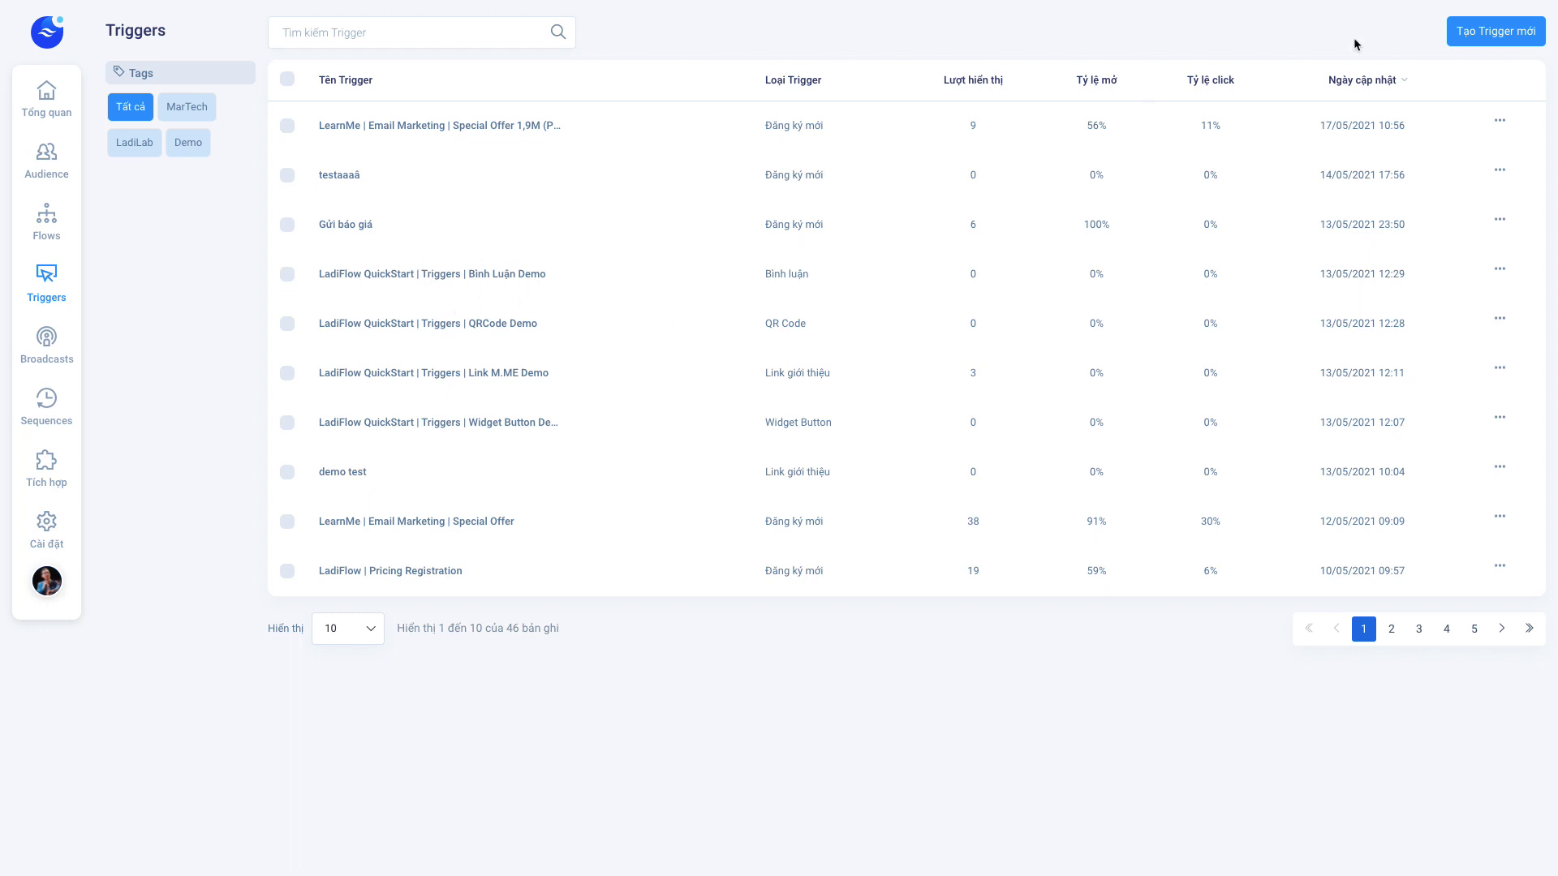
{"action": "left_click", "coordinate": [1489, 29]}
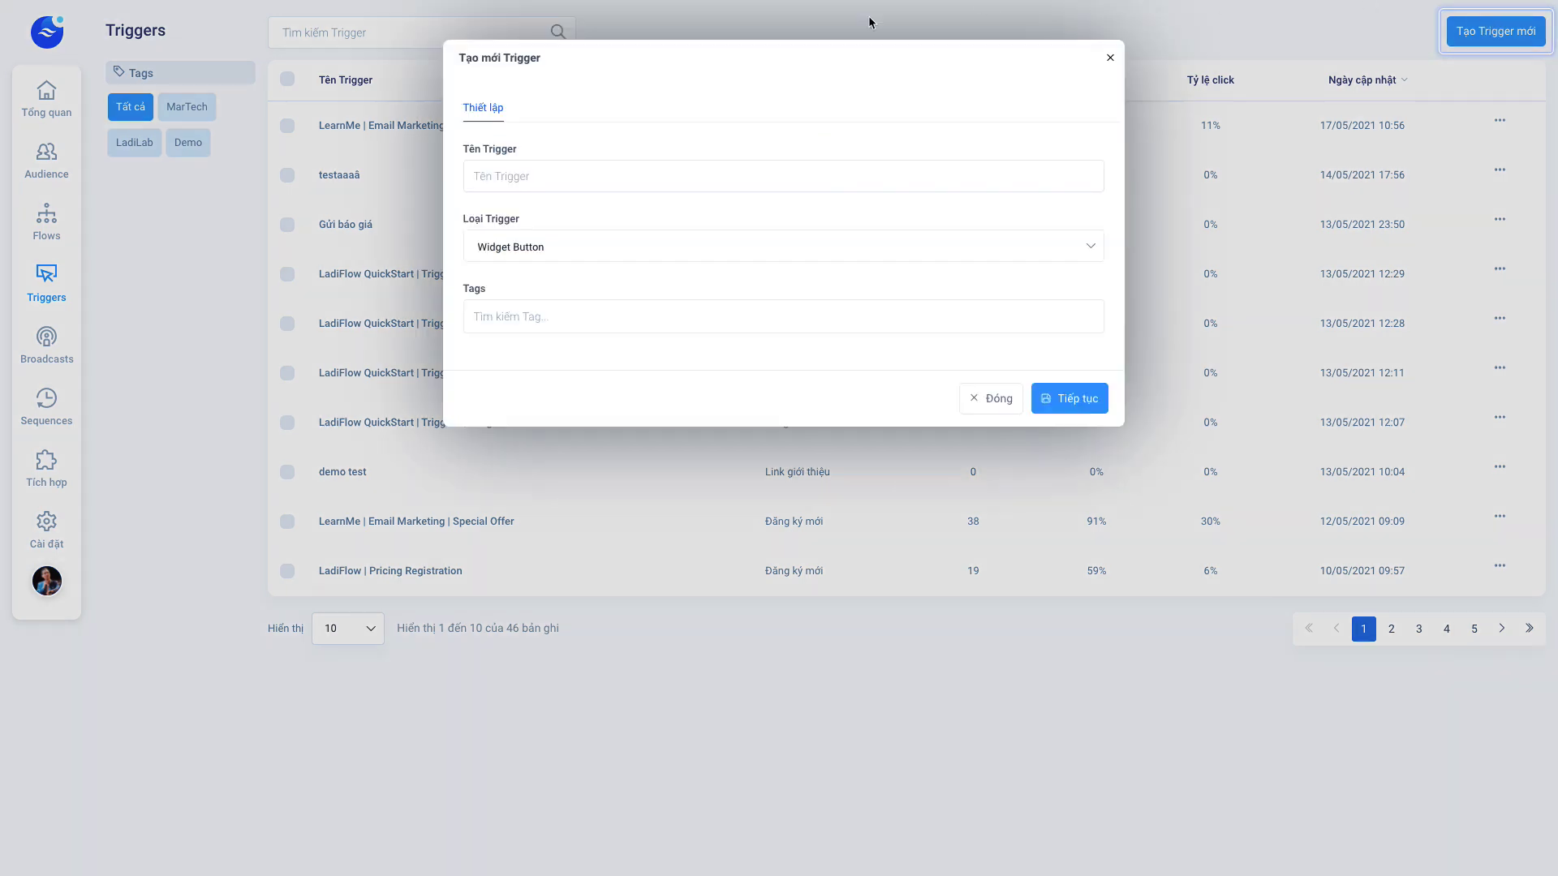
{"action": "left_click", "coordinate": [990, 399]}
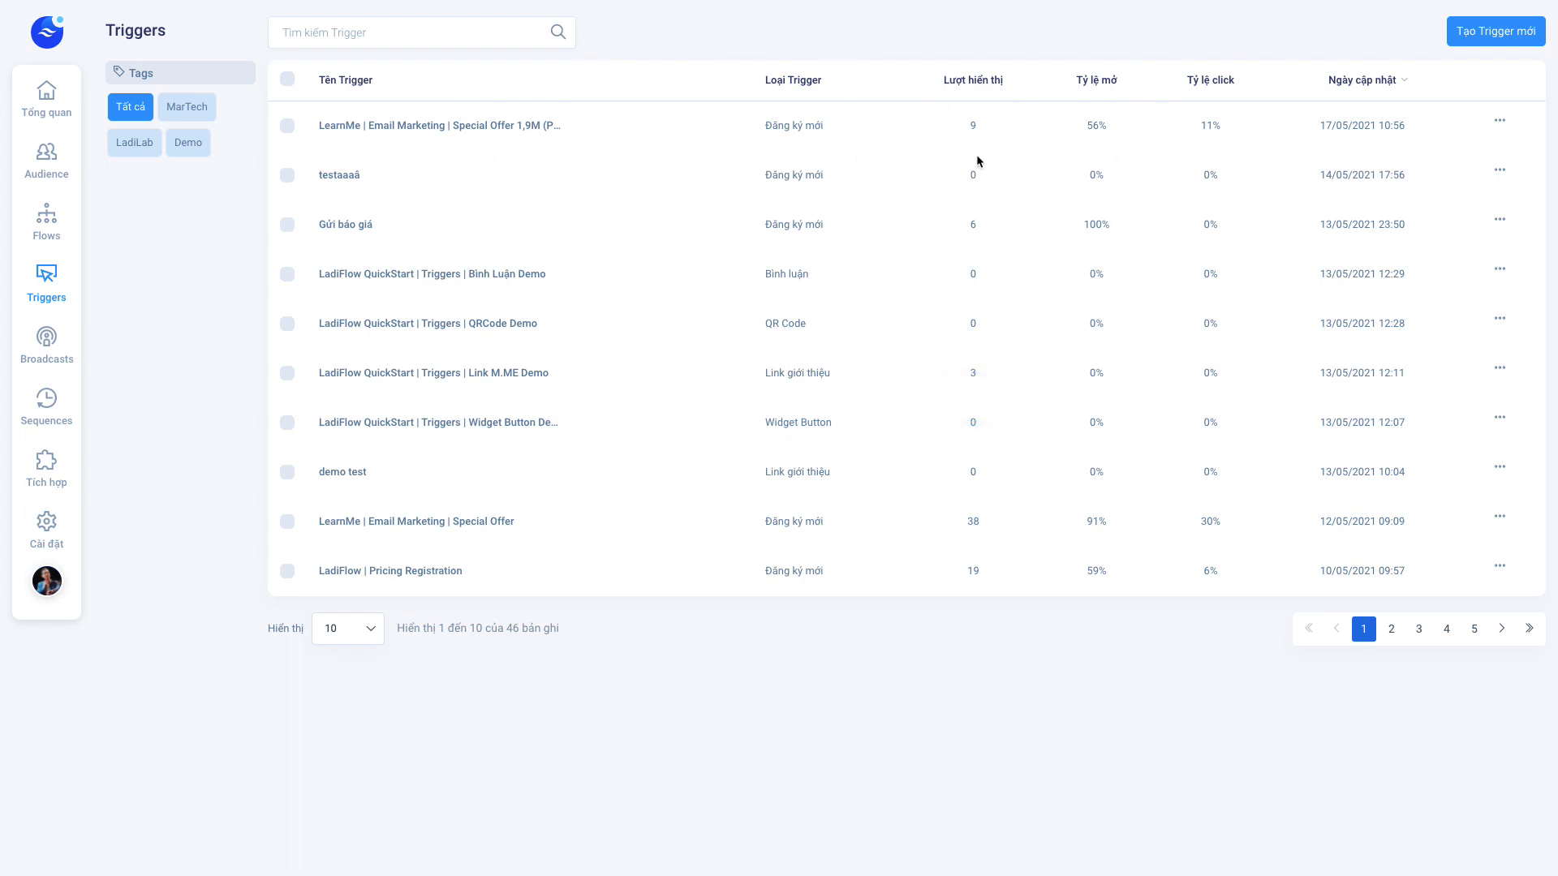
Examine the sent, received, viewed and click figures of the MarTech_BeeST_2 broadcast
{"action": "left_click", "coordinate": [52, 349]}
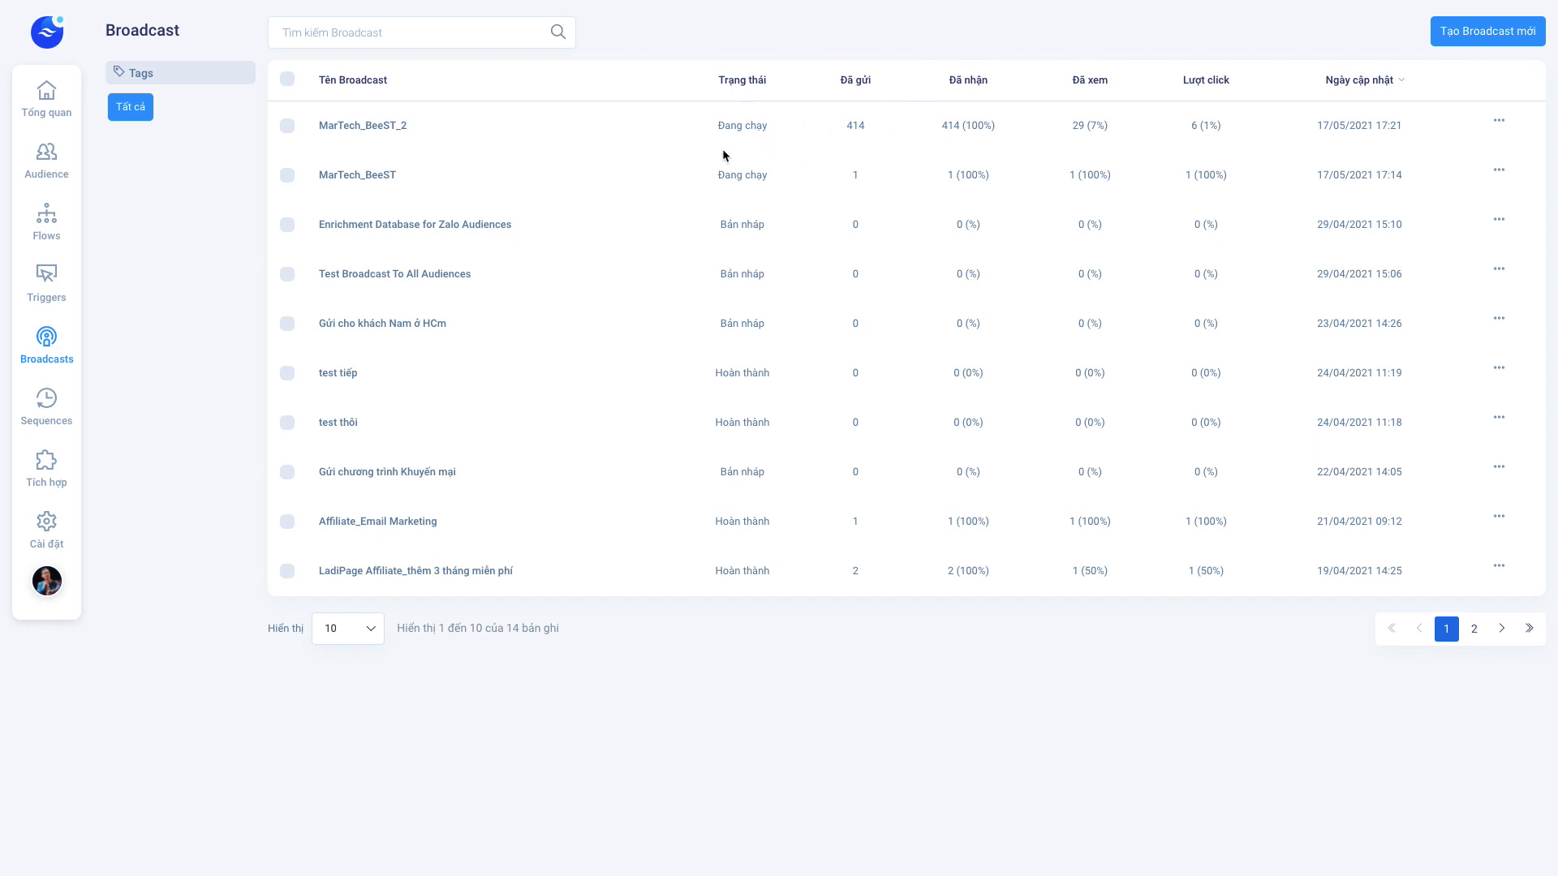
{"action": "double_click", "coordinate": [854, 122]}
{"action": "double_click", "coordinate": [943, 126]}
{"action": "double_click", "coordinate": [1075, 125]}
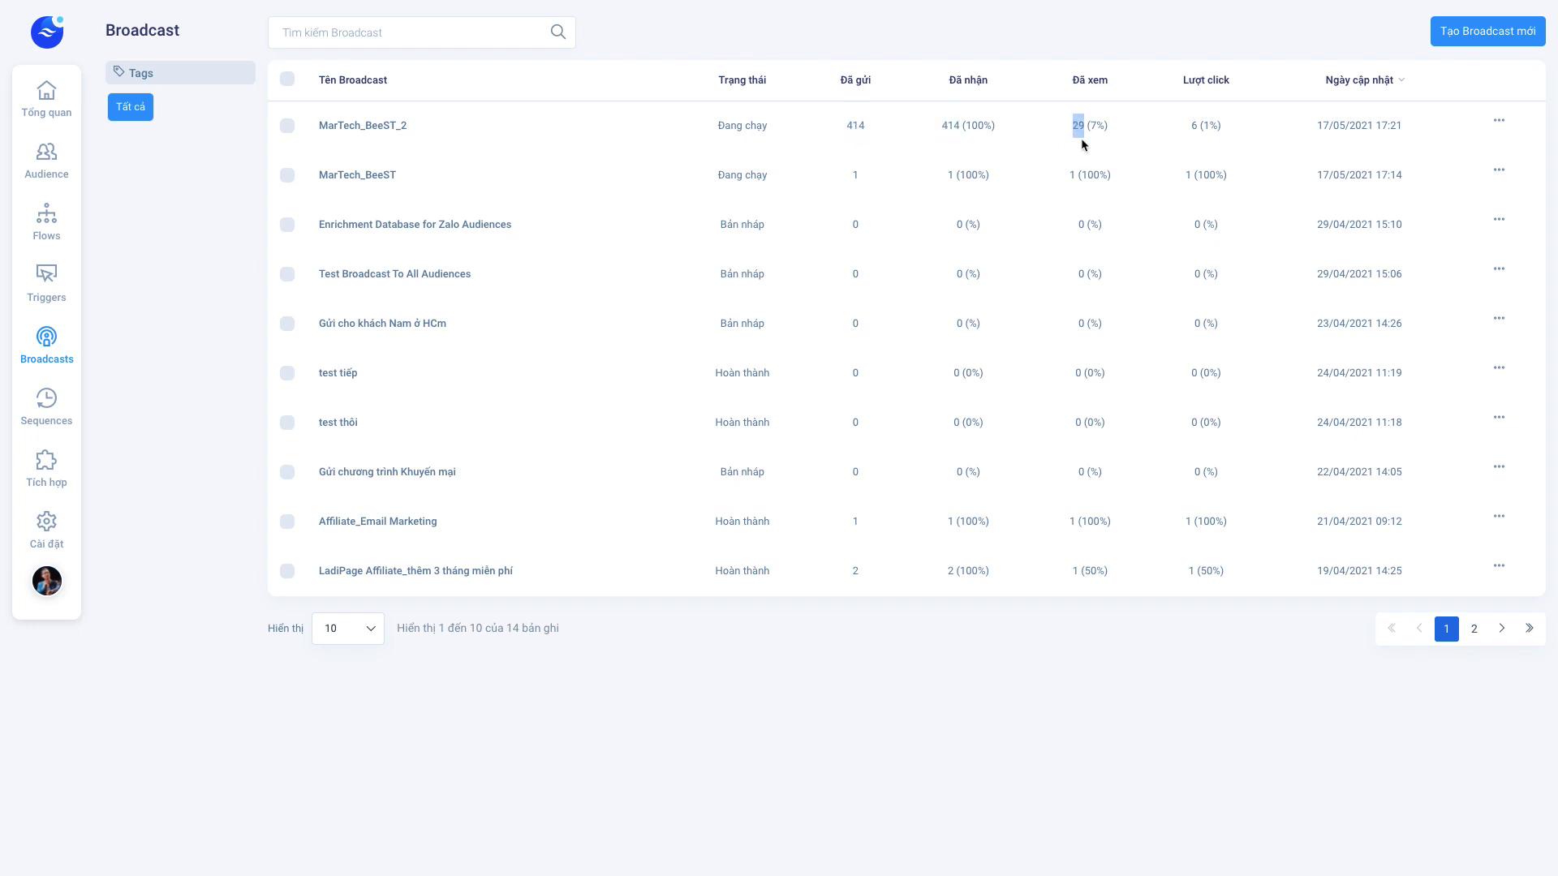
{"action": "double_click", "coordinate": [1193, 125]}
Open the MarTech_BeeST sequence to view its message schedule
{"action": "left_click", "coordinate": [46, 403]}
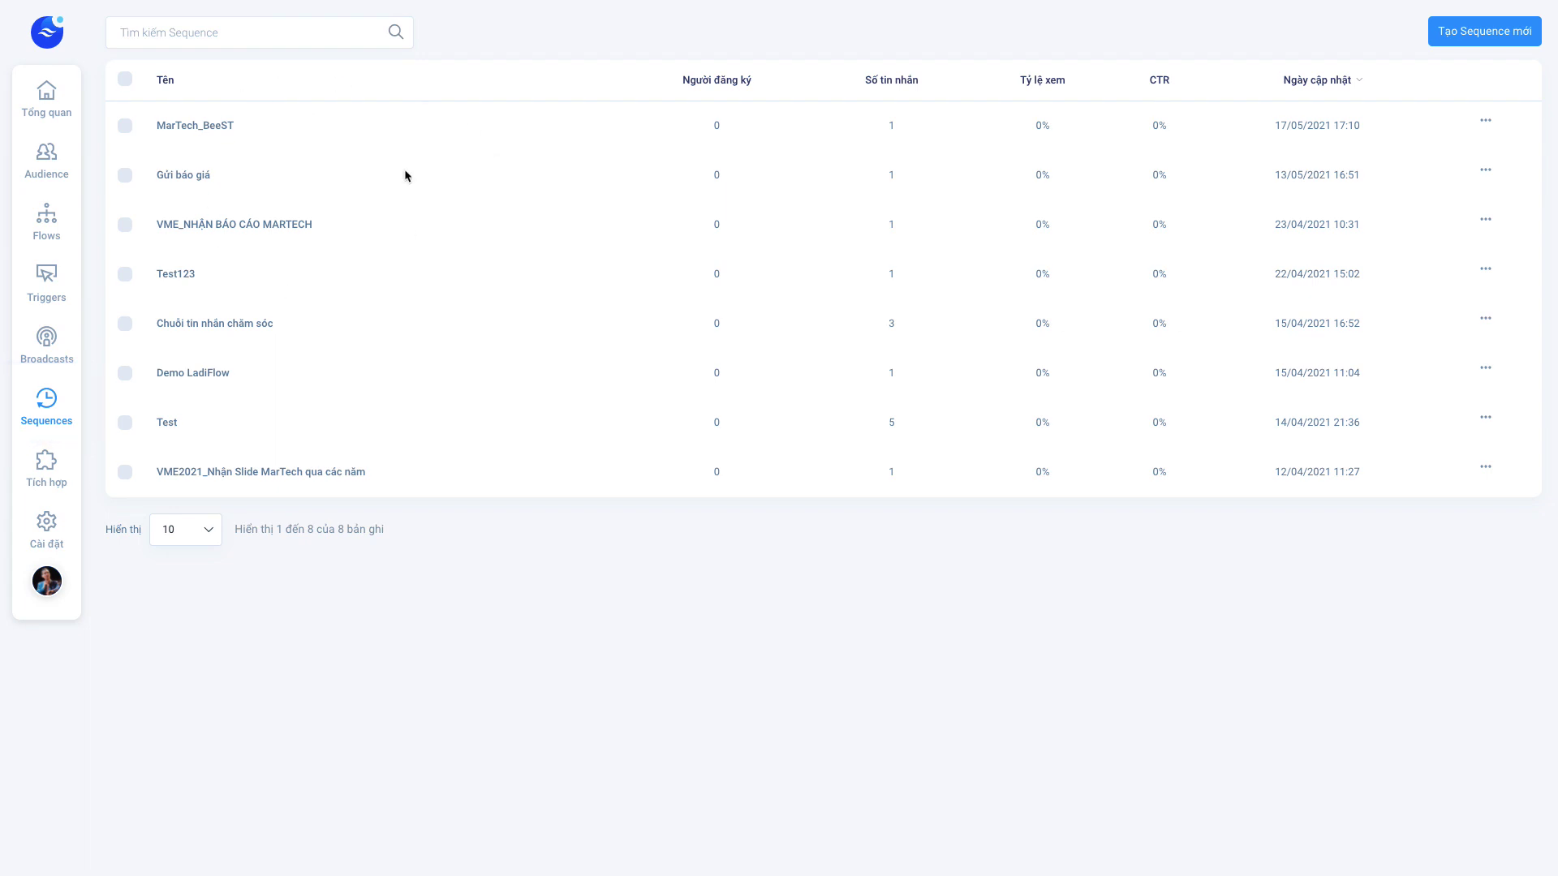
{"action": "left_click", "coordinate": [193, 127]}
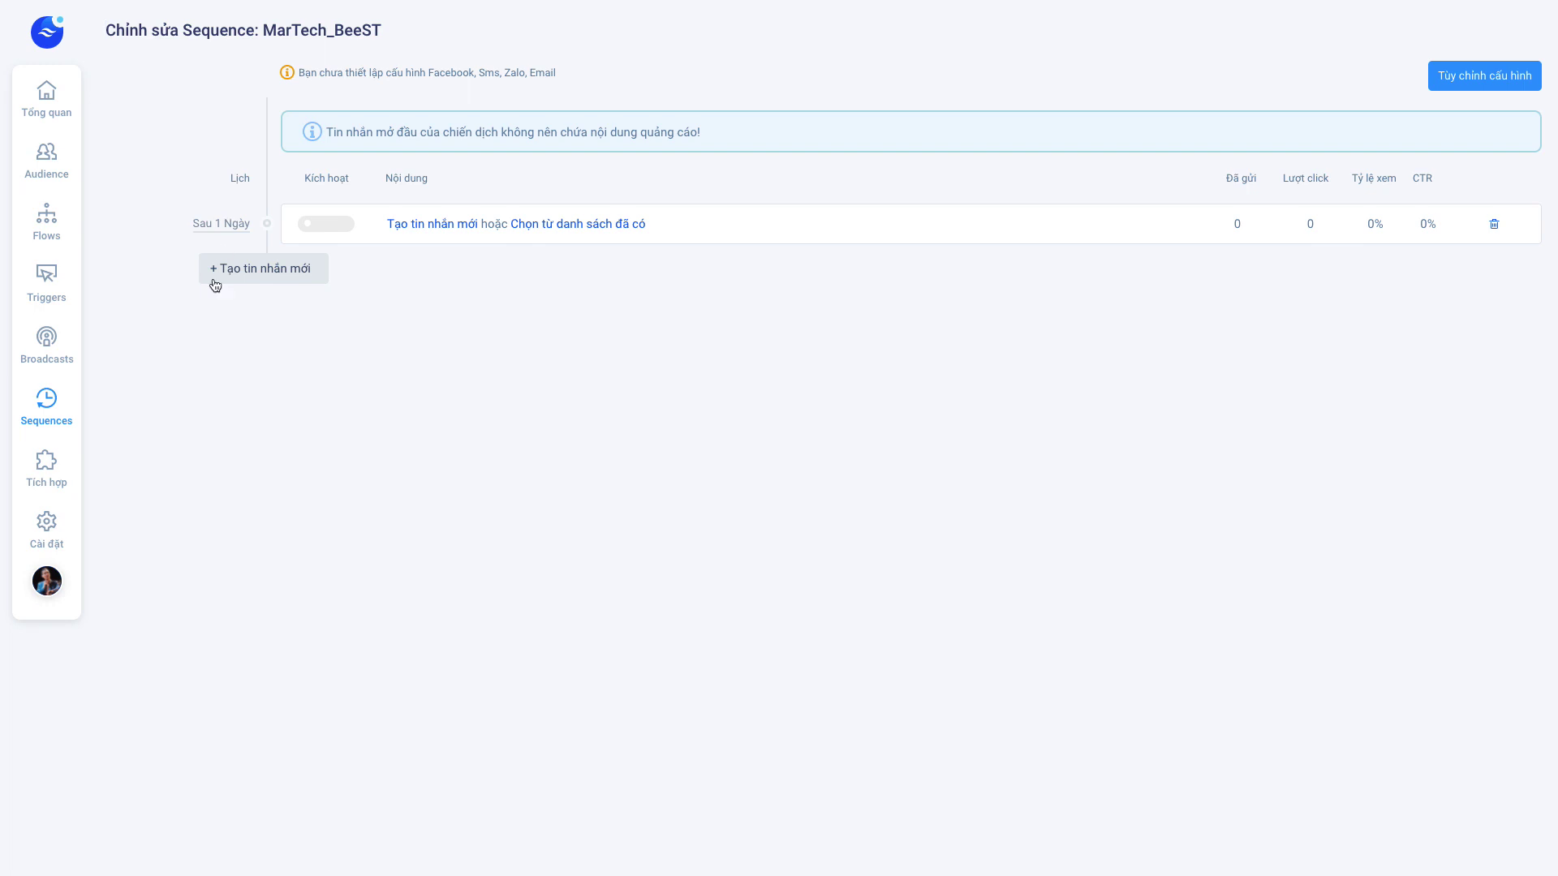
Display the integrated accounts list with 100 records per page
{"action": "left_click", "coordinate": [46, 466]}
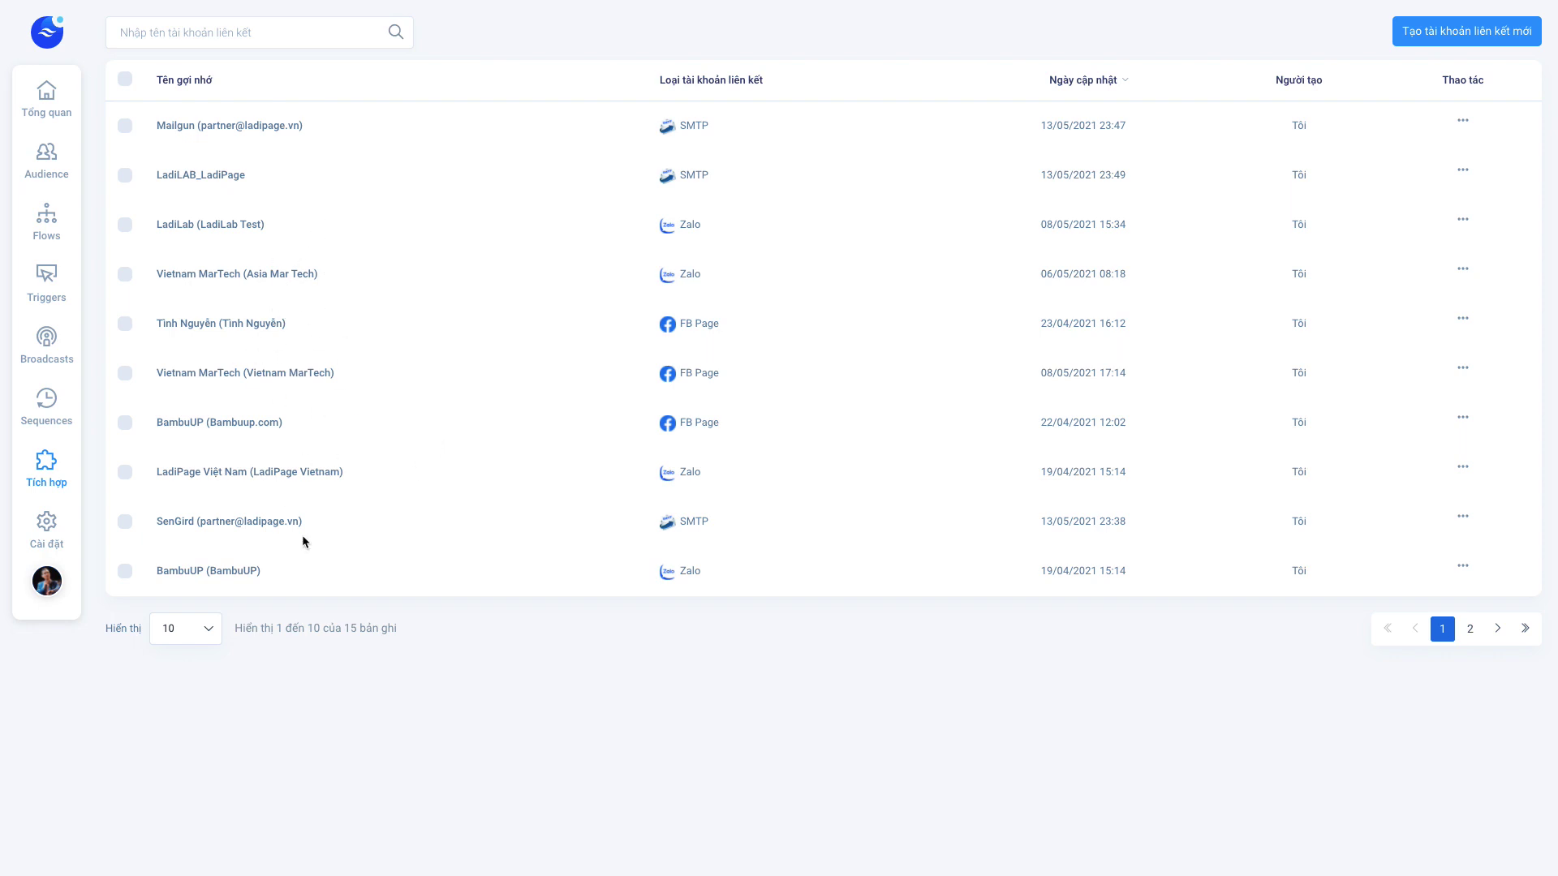
{"action": "left_click", "coordinate": [203, 630]}
{"action": "left_click", "coordinate": [194, 584]}
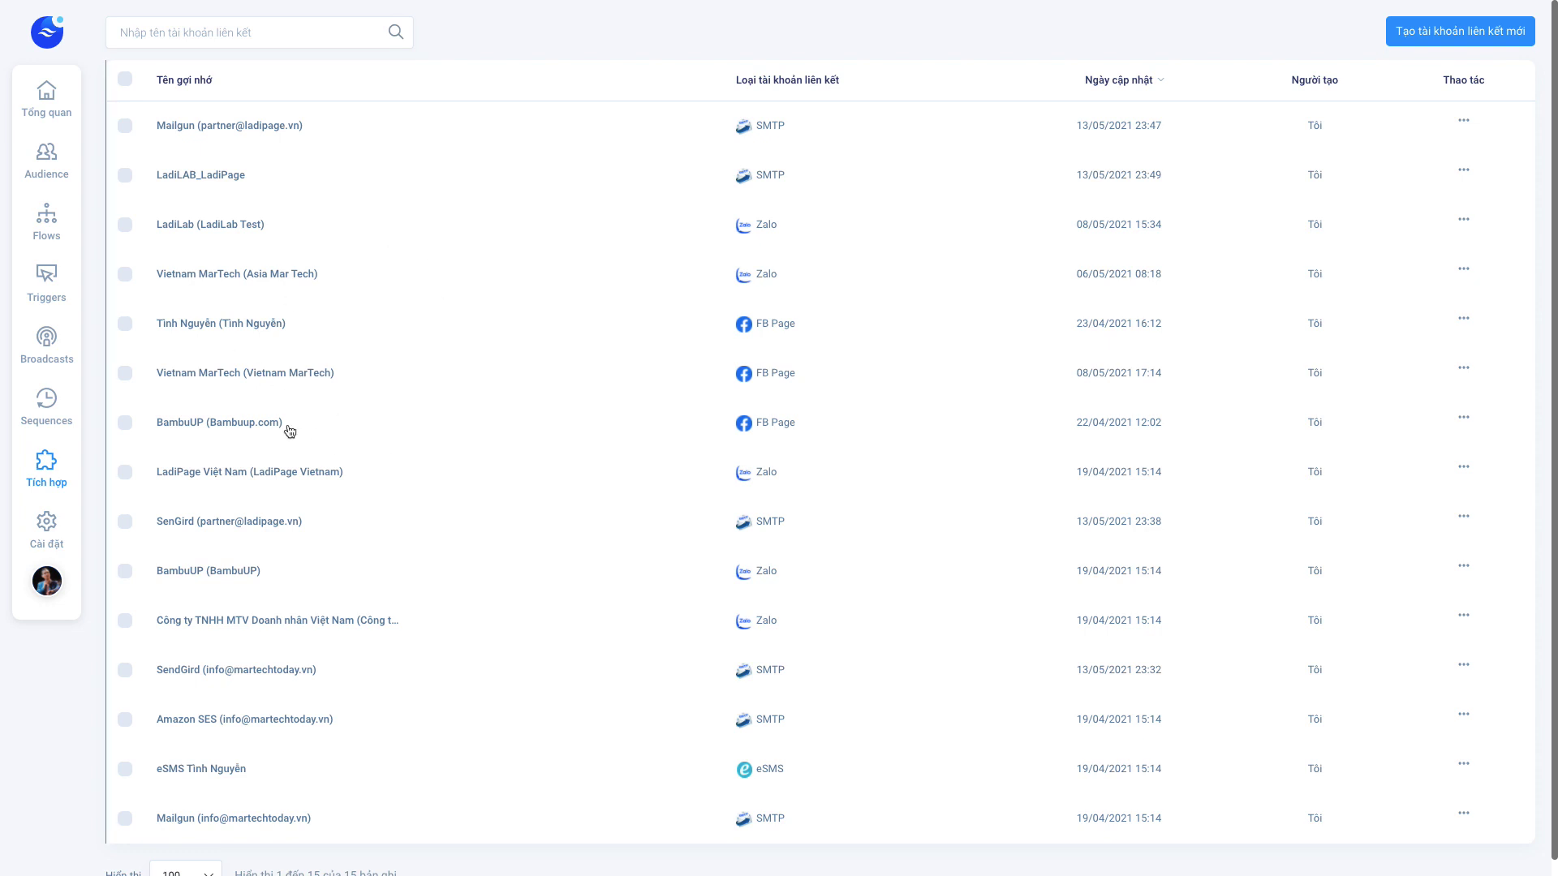
View the language choices in the general settings and the list of custom fields
{"action": "left_click", "coordinate": [46, 527]}
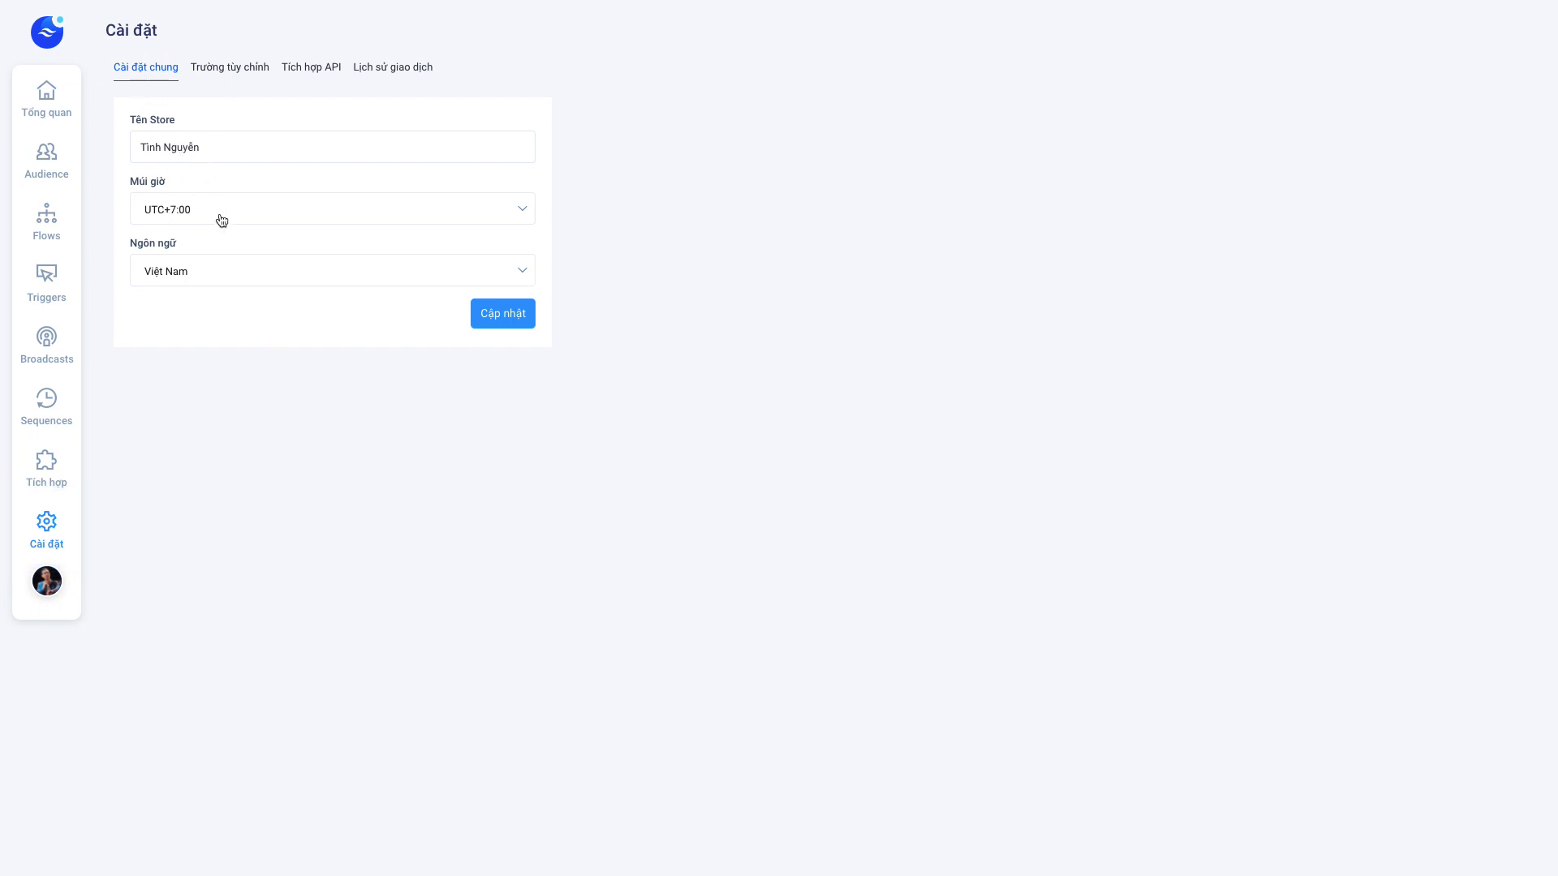
{"action": "left_click", "coordinate": [217, 280]}
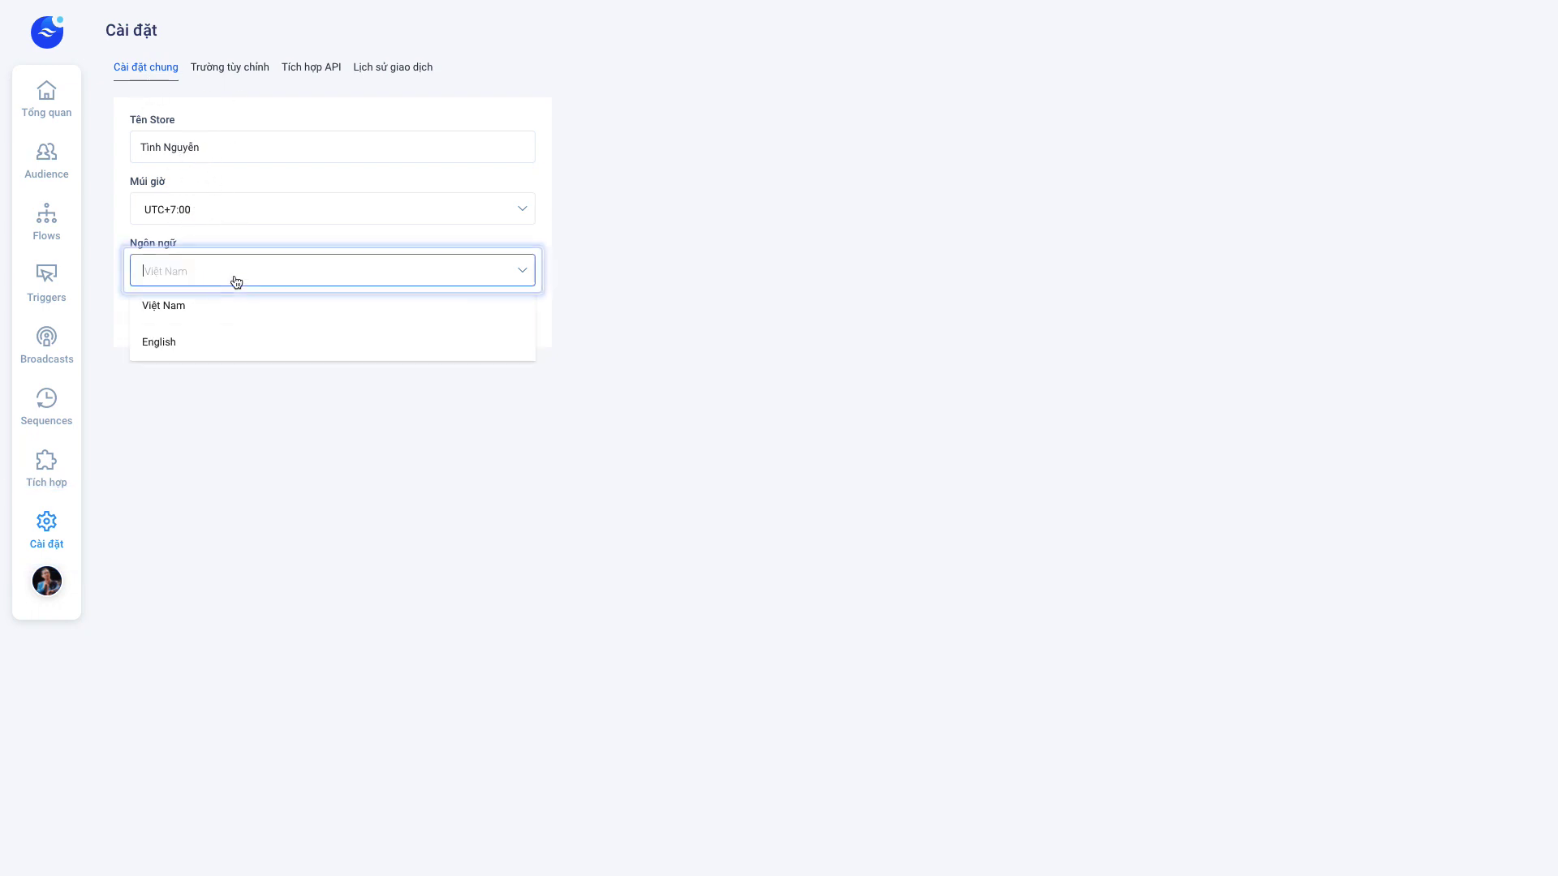
{"action": "left_click", "coordinate": [232, 68]}
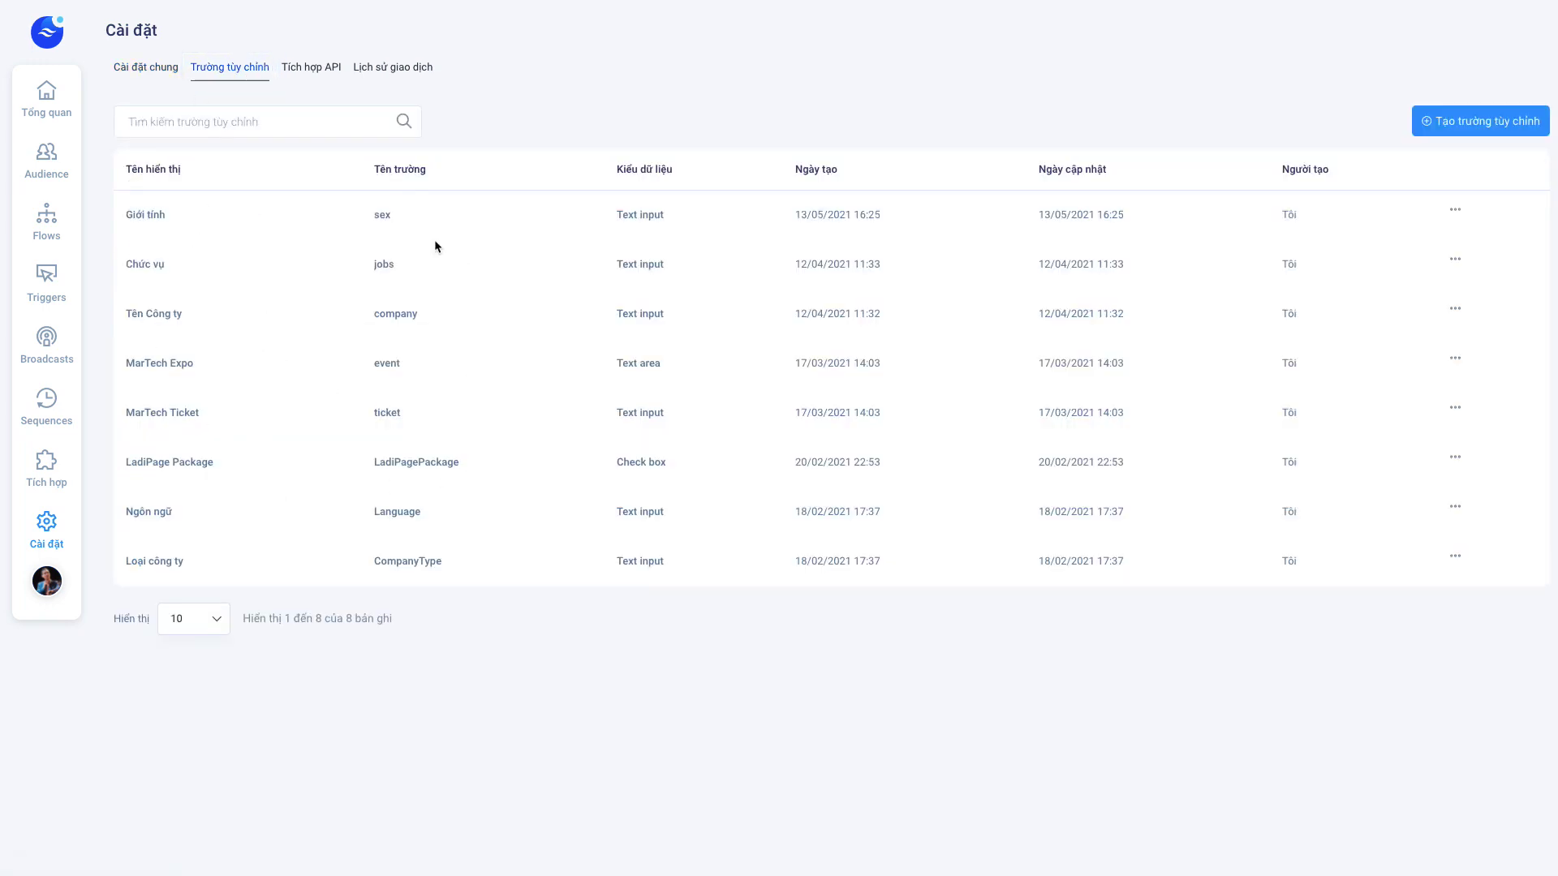
Reveal the hidden API key in the API integration settings
{"action": "left_click", "coordinate": [300, 73]}
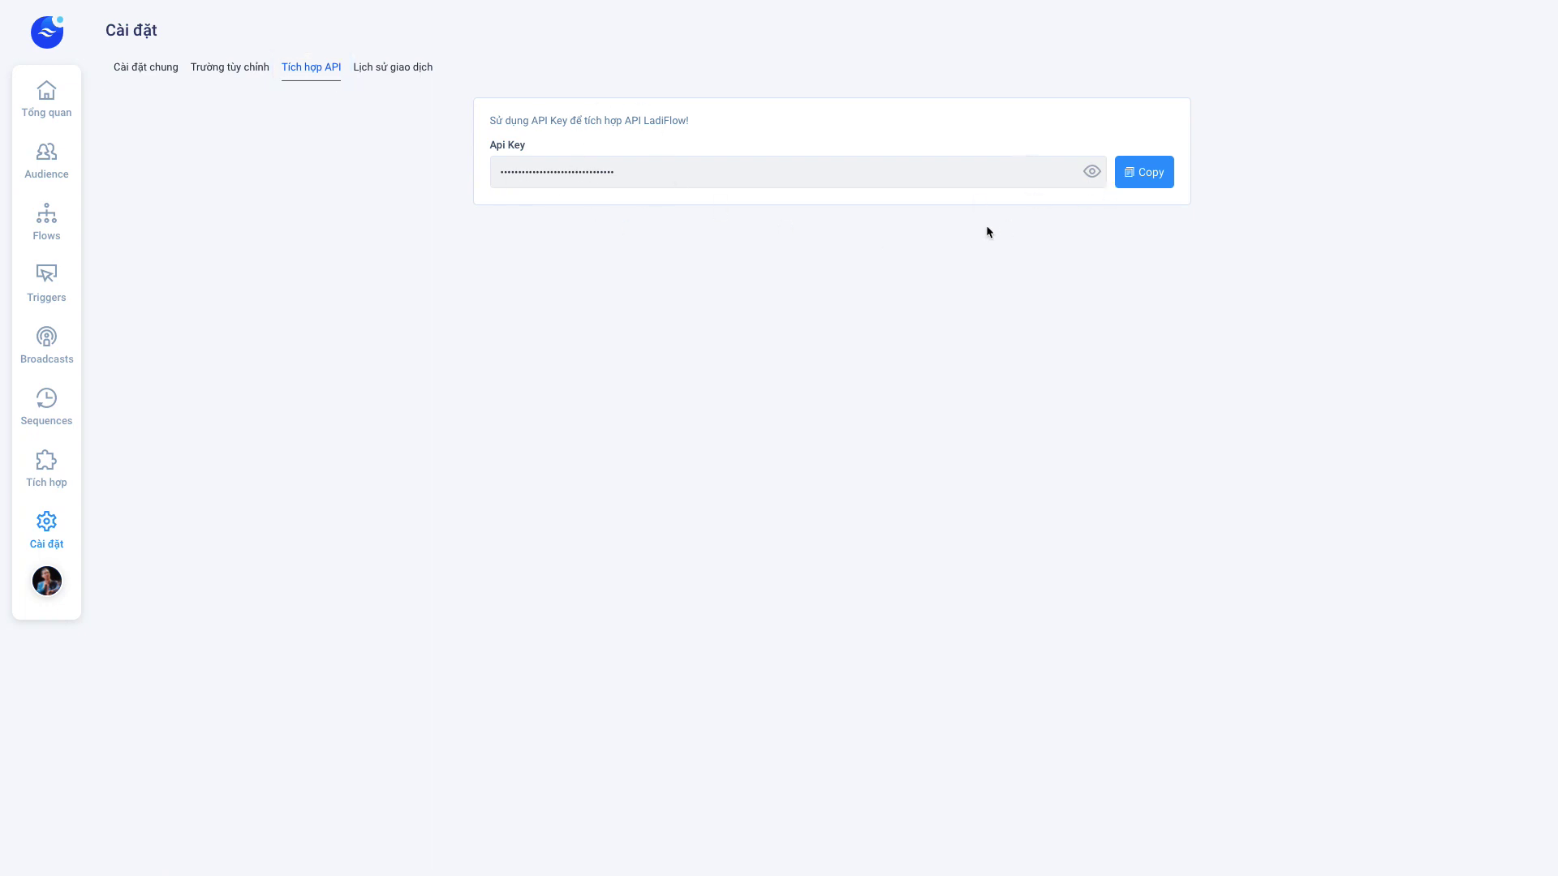
{"action": "left_click", "coordinate": [1091, 172]}
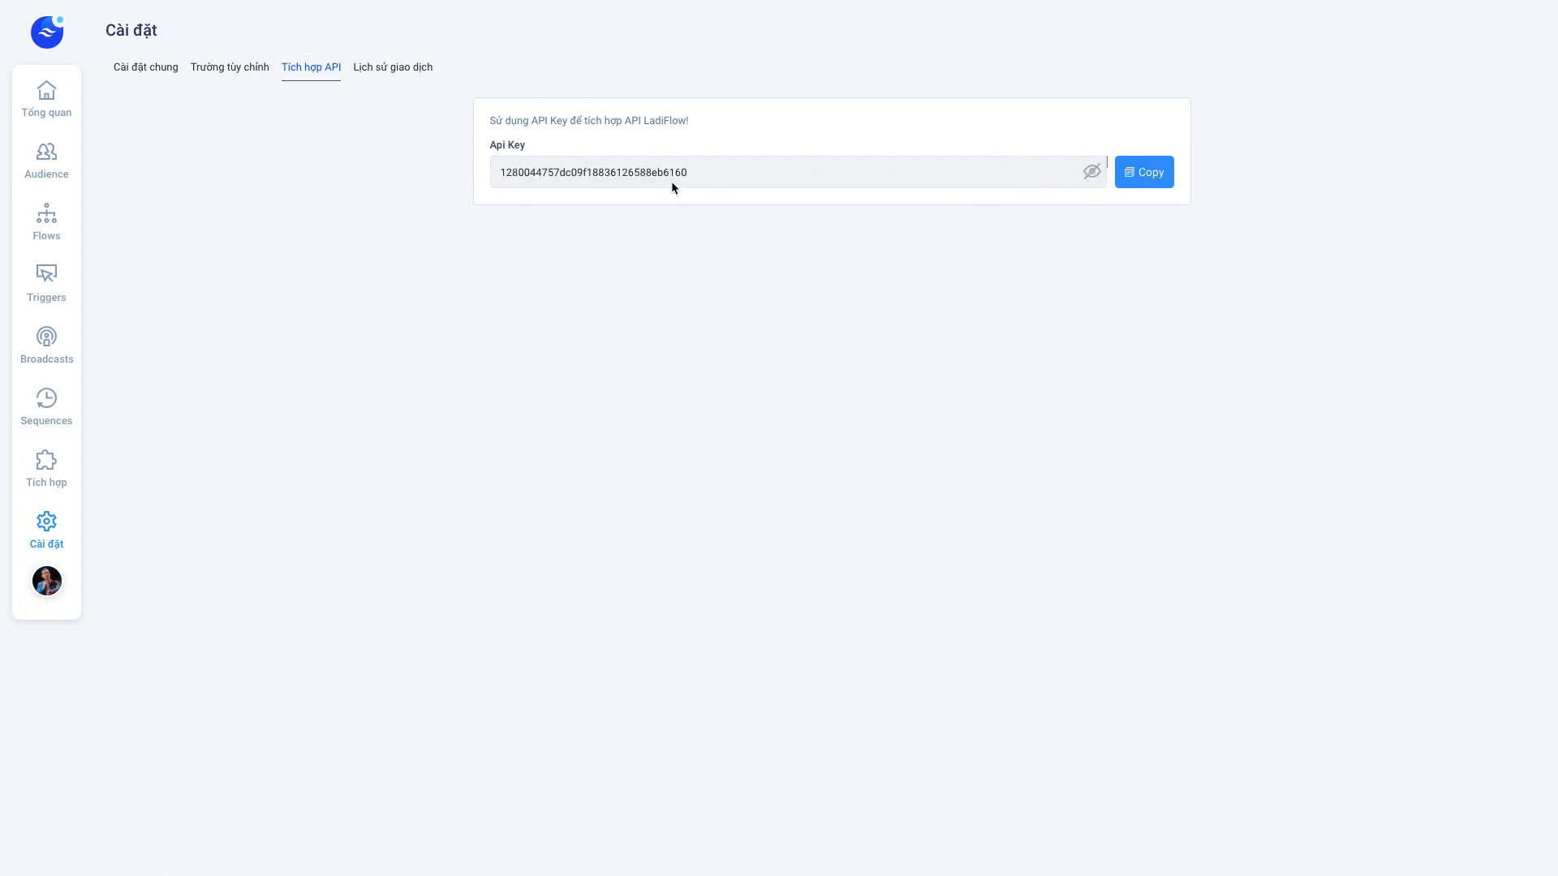
Show 100 records per page in the transaction history and look through the transactions and their fees
{"action": "left_click", "coordinate": [399, 72]}
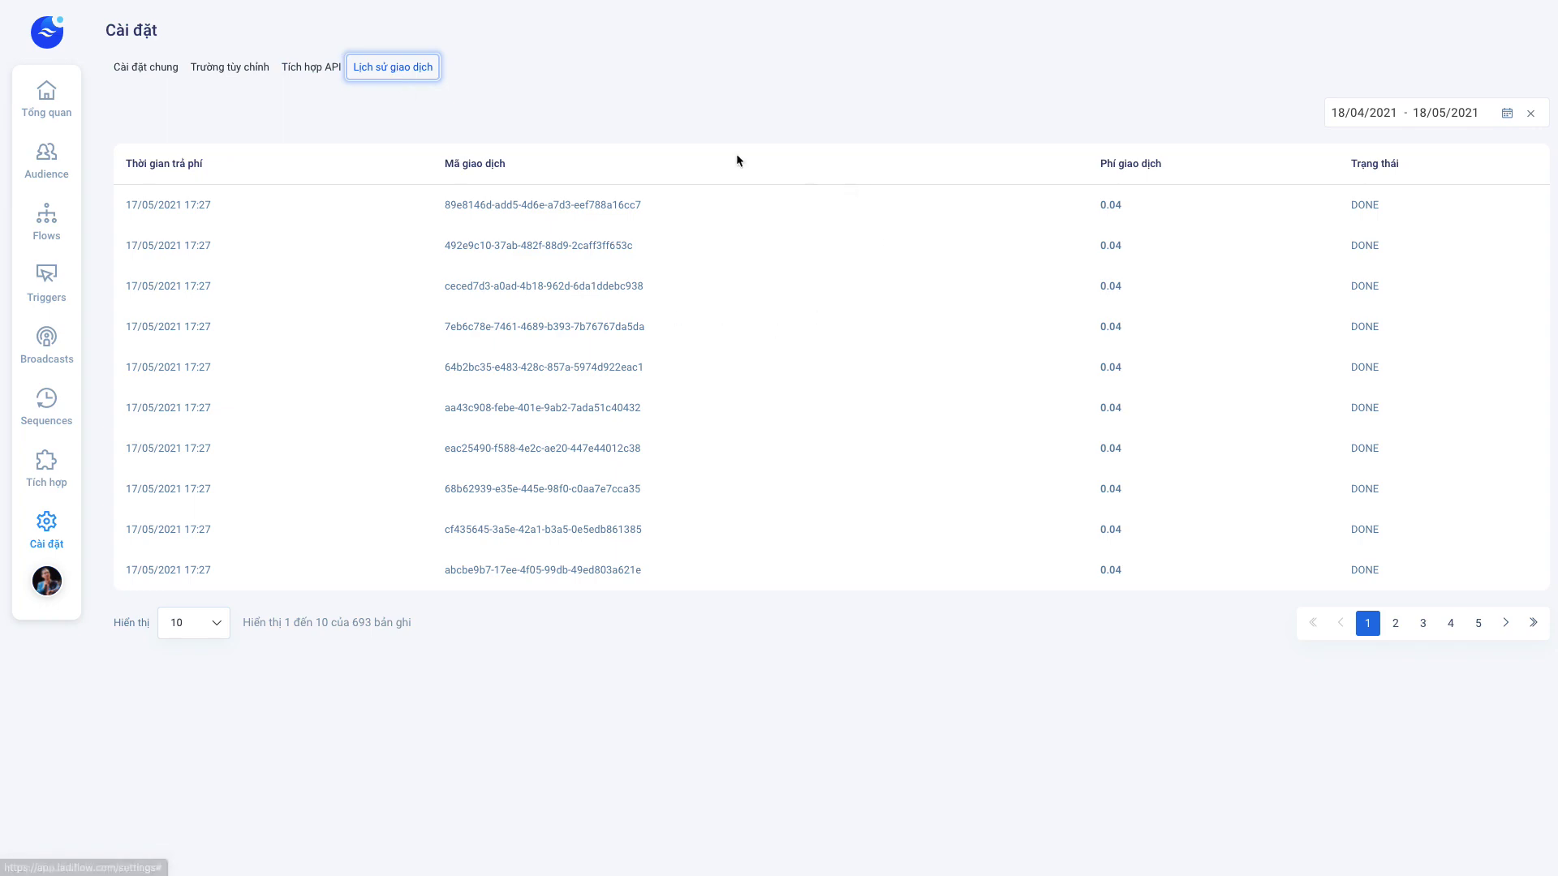
{"action": "left_click", "coordinate": [201, 638]}
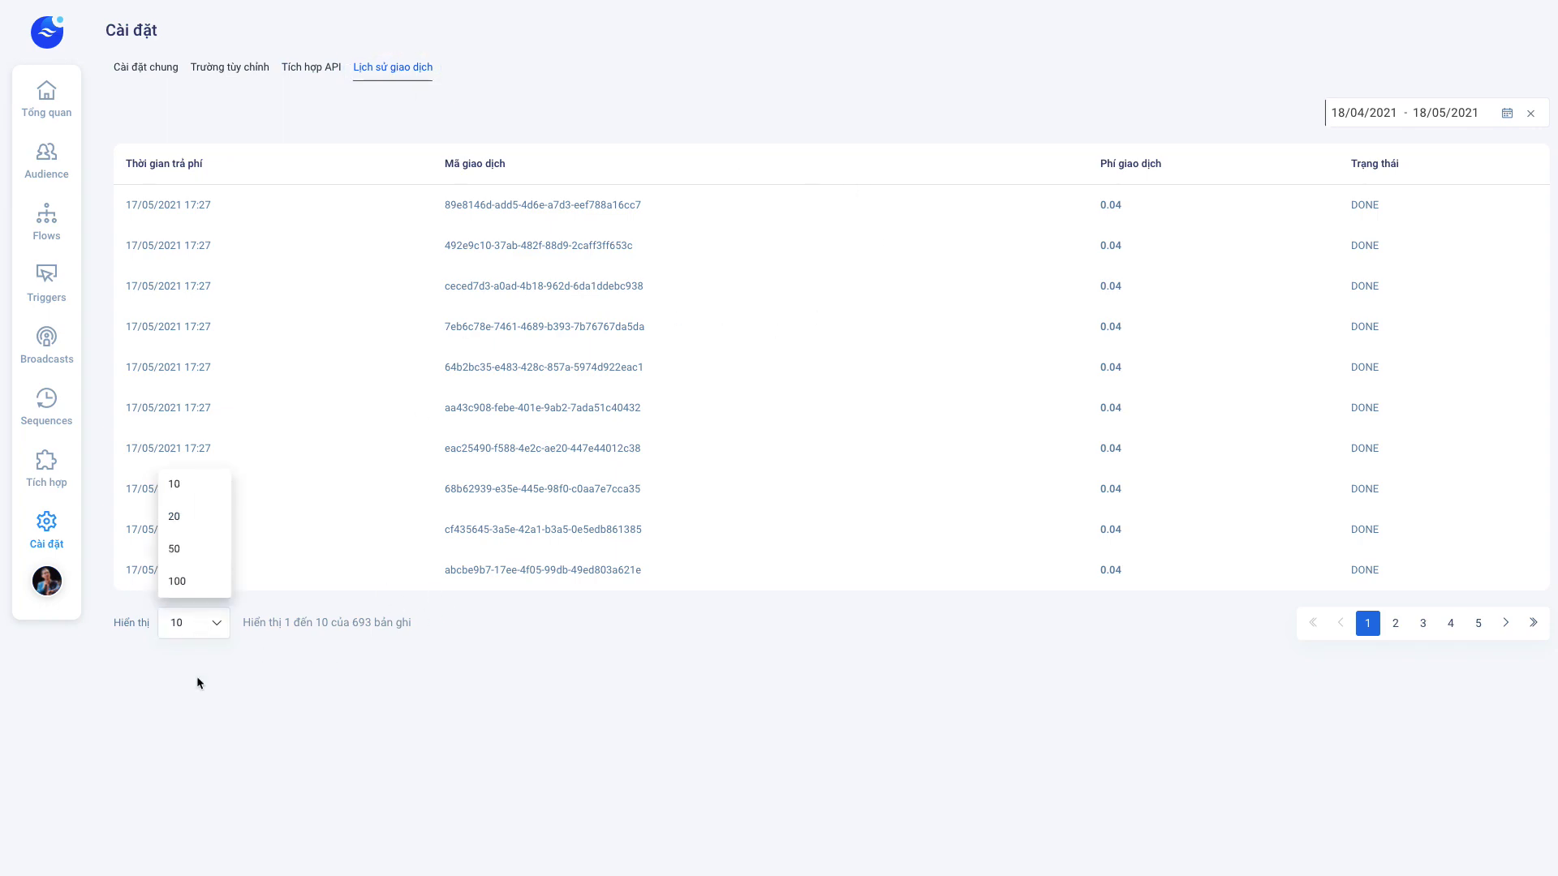
{"action": "left_click", "coordinate": [194, 578]}
{"action": "scroll", "coordinate": [540, 552], "scroll_direction": "down", "scroll_amount": 15}
{"action": "scroll", "coordinate": [539, 552], "scroll_direction": "up", "scroll_amount": 15}
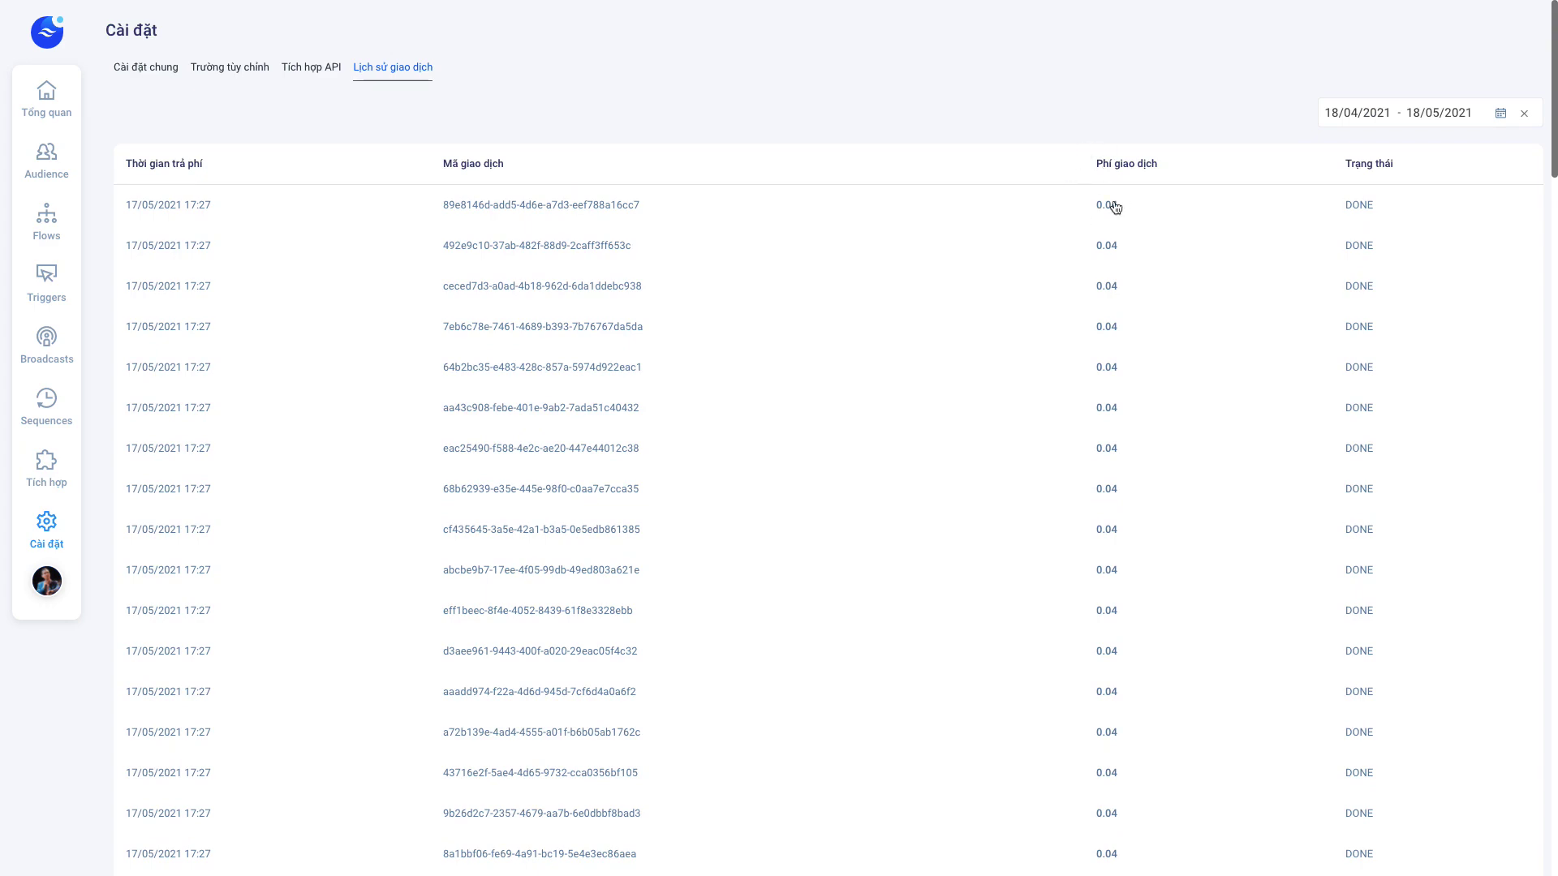
{"action": "scroll", "coordinate": [942, 350], "scroll_direction": "down", "scroll_amount": 20}
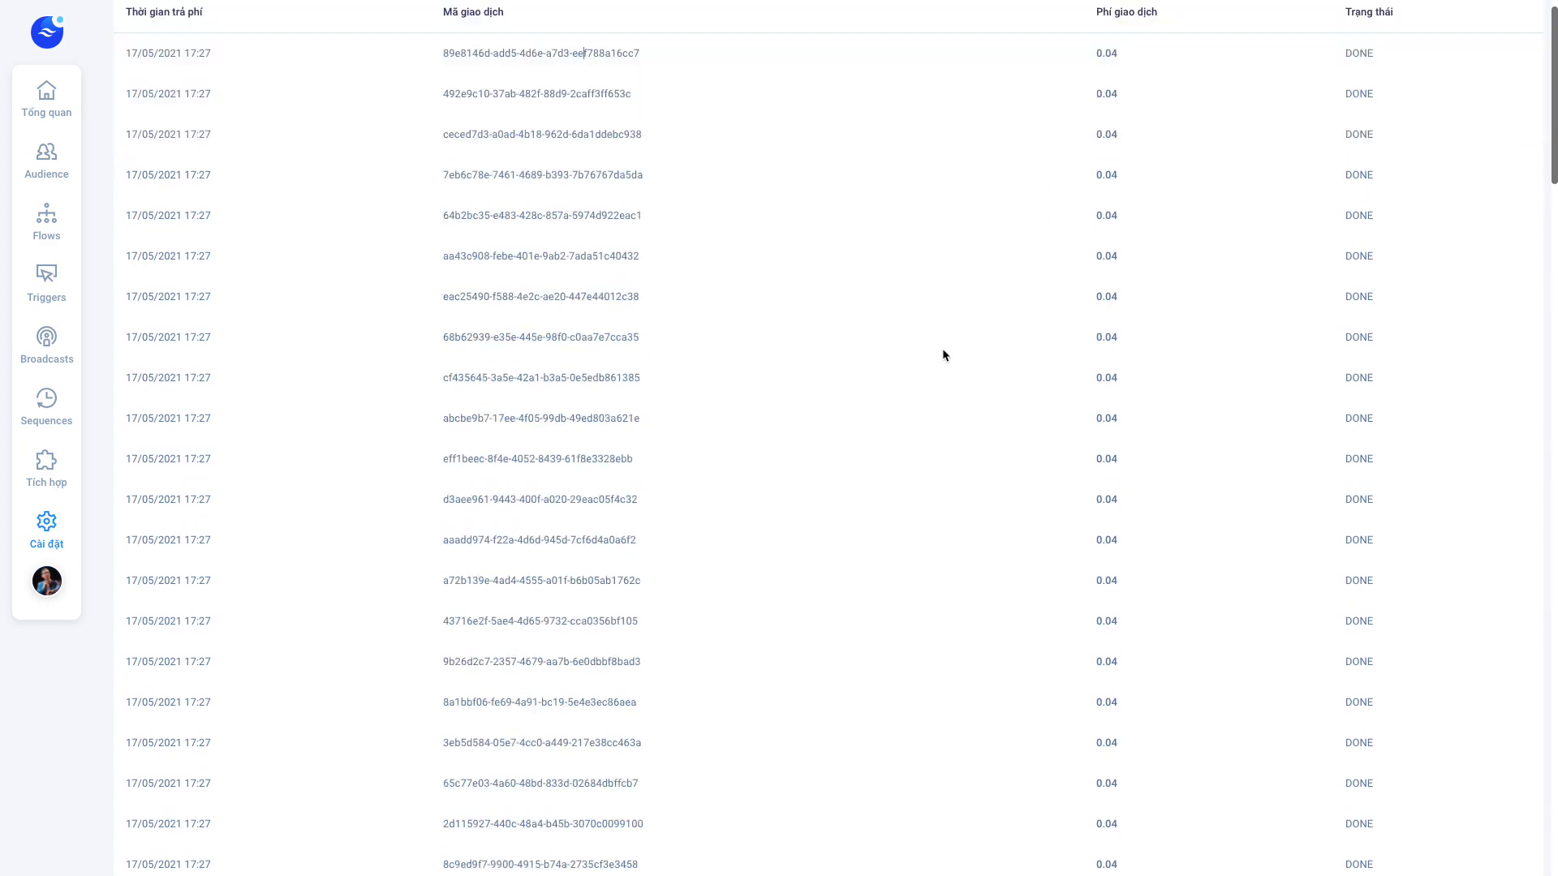
{"action": "scroll", "coordinate": [953, 341], "scroll_direction": "up", "scroll_amount": 20}
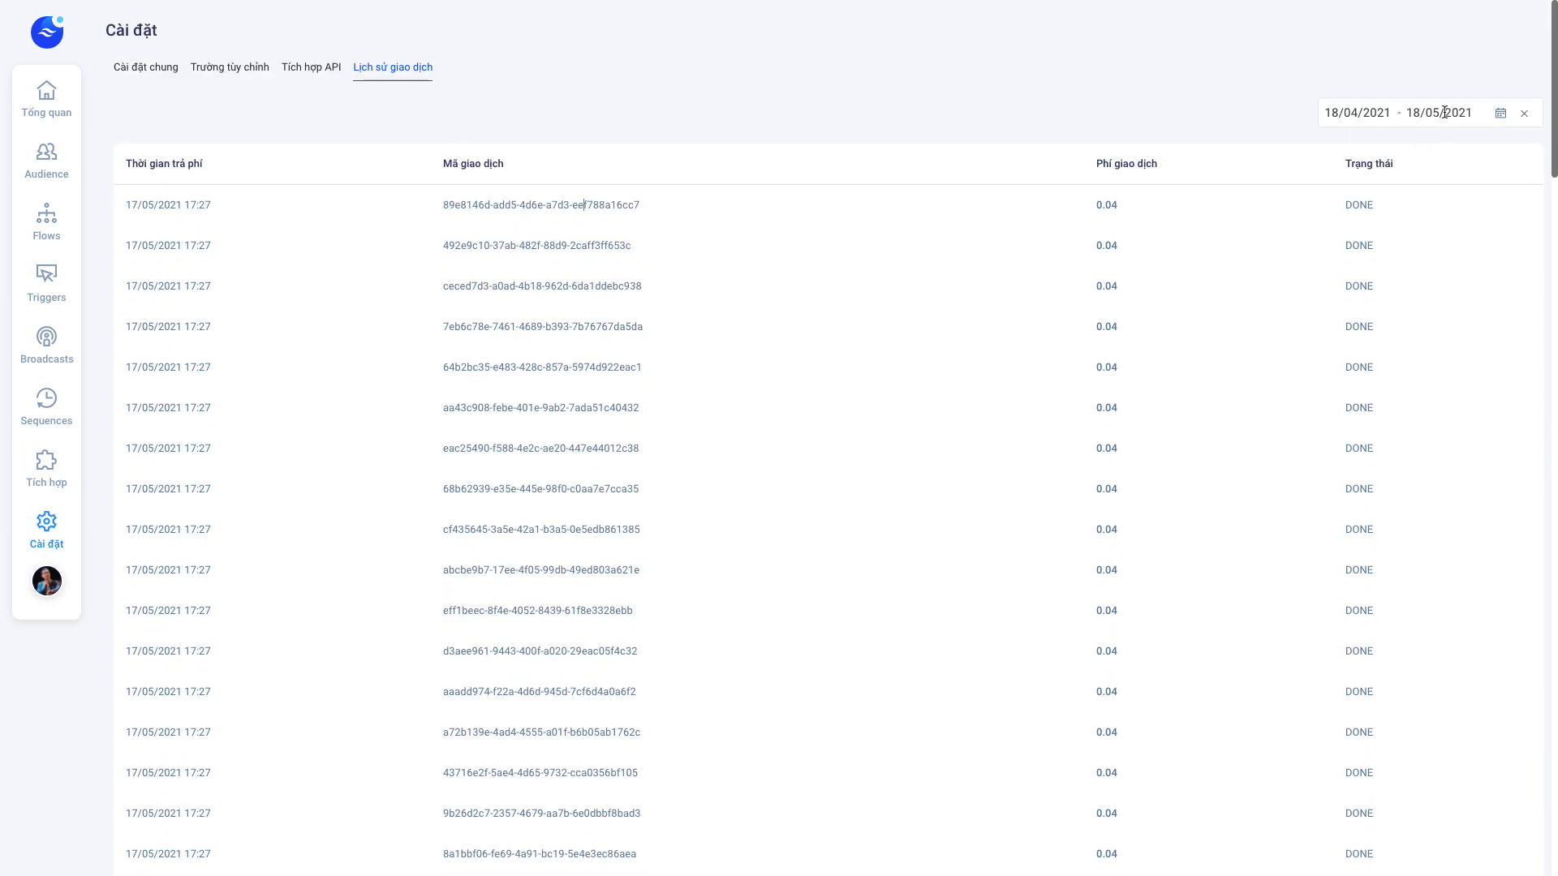
Filter the transaction history by today (Hôm nay) and by yesterday (Hôm qua)
{"action": "left_click", "coordinate": [1445, 112]}
{"action": "left_click", "coordinate": [1105, 415]}
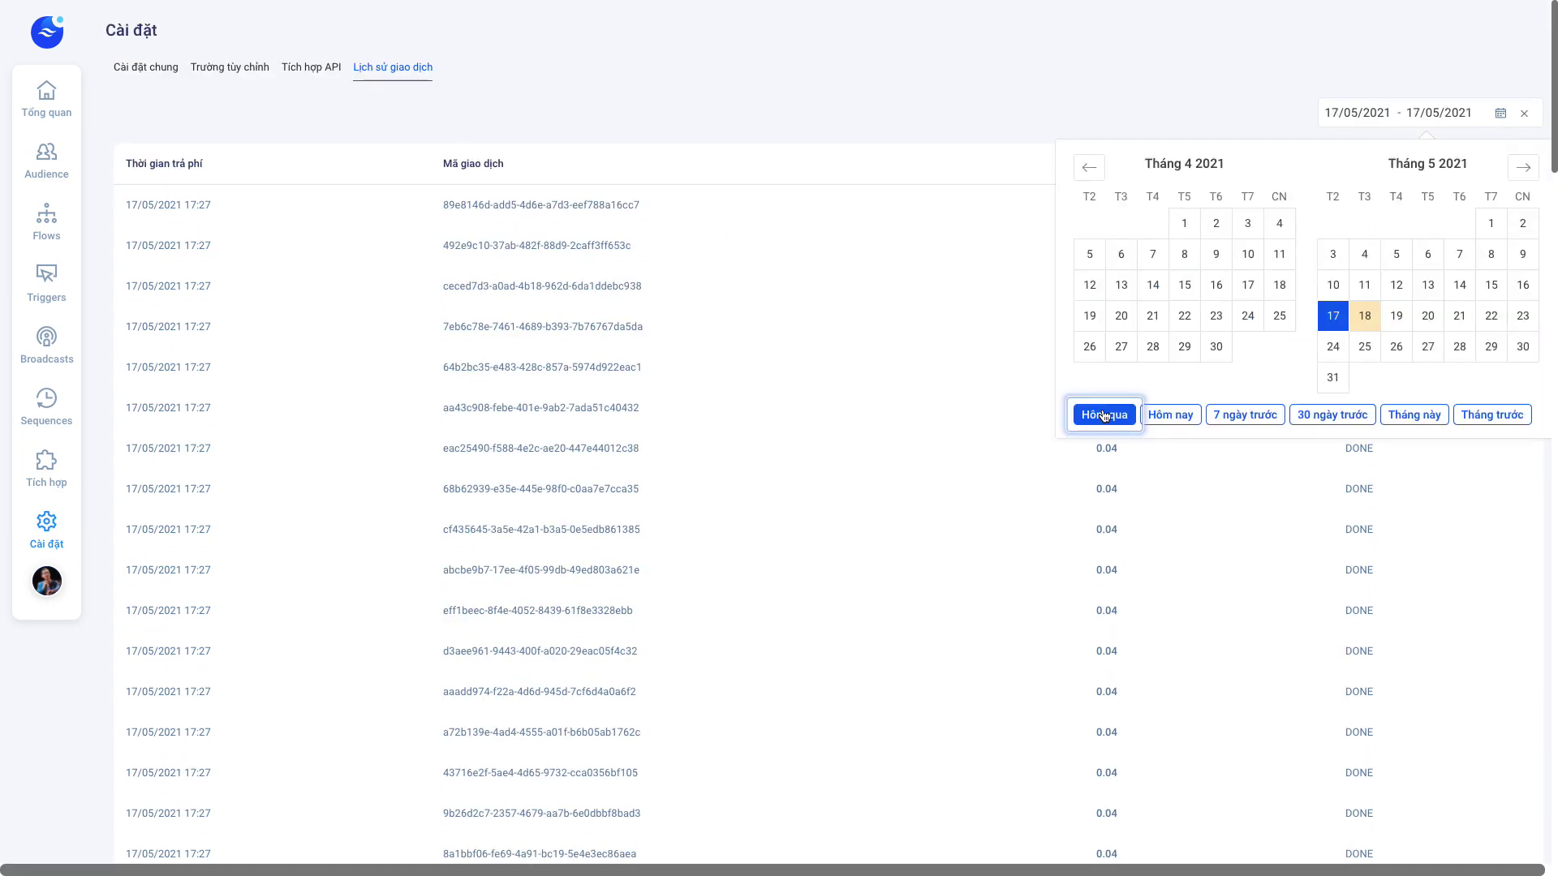
{"action": "left_click", "coordinate": [1170, 415]}
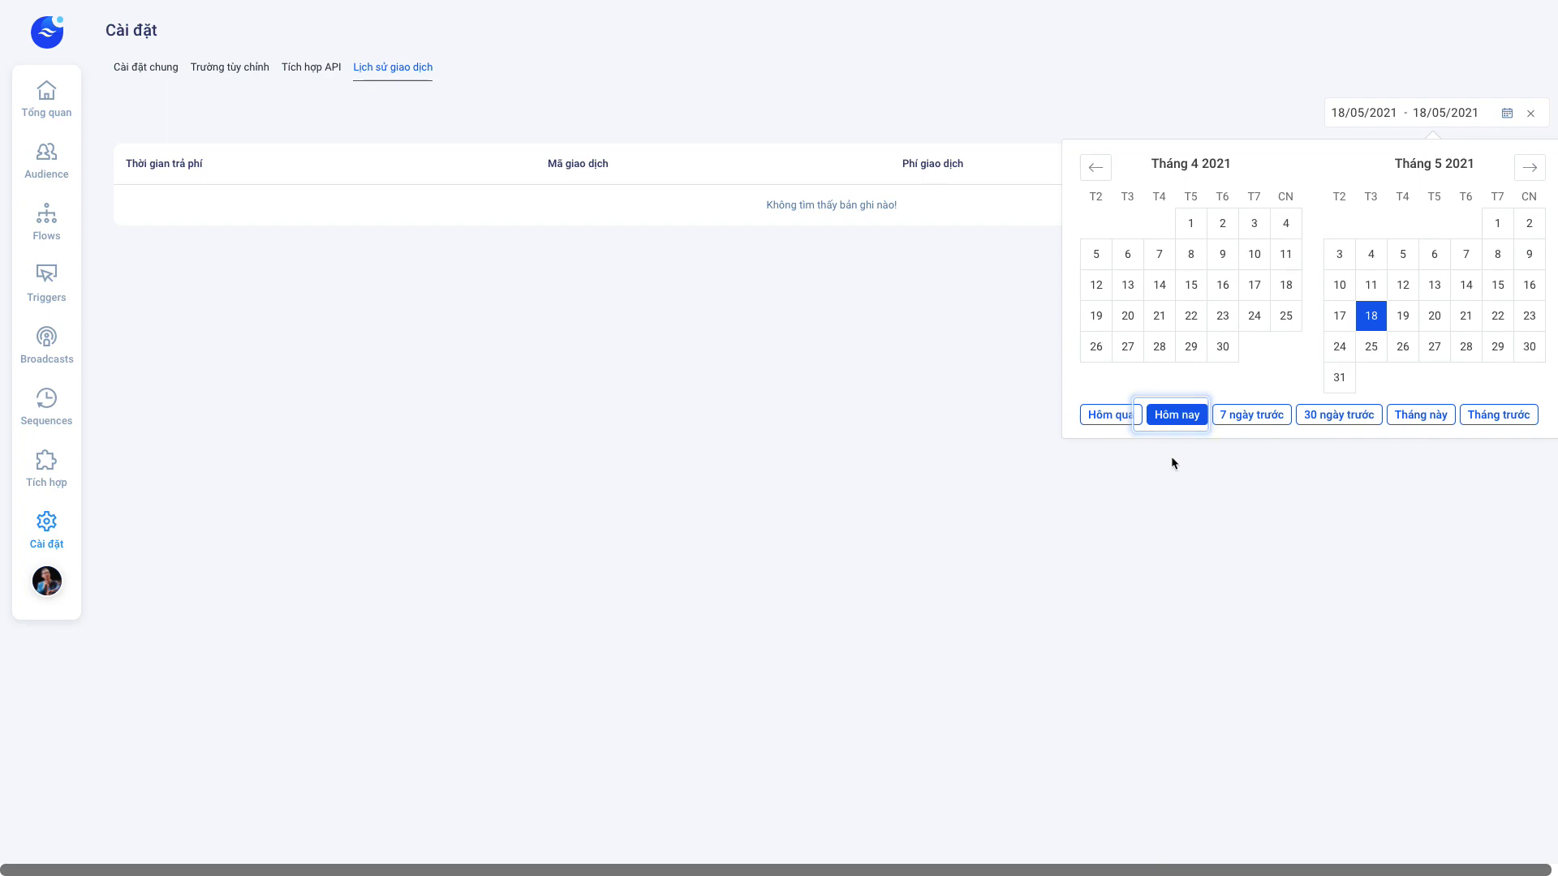
{"action": "left_click", "coordinate": [1089, 415]}
{"action": "scroll", "coordinate": [842, 490], "scroll_direction": "down", "scroll_amount": 6}
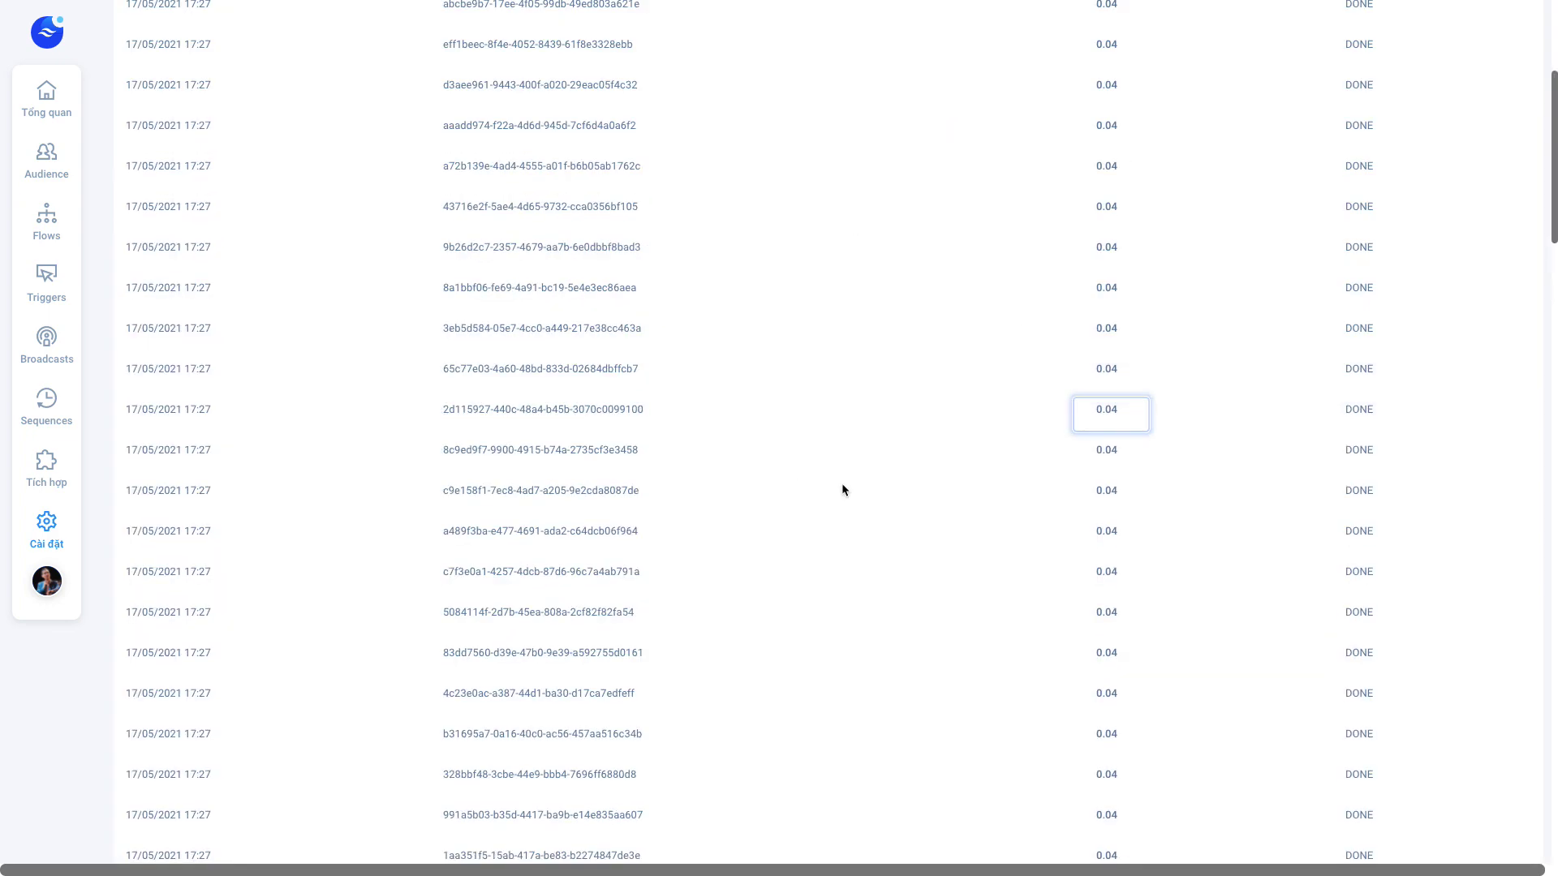
Filter the transaction history to the last 7 days (7 ngày trước) and look through the transactions
{"action": "scroll", "coordinate": [1055, 446], "scroll_direction": "up", "scroll_amount": 5}
{"action": "left_click", "coordinate": [1247, 389]}
{"action": "scroll", "coordinate": [1015, 439], "scroll_direction": "down", "scroll_amount": 20}
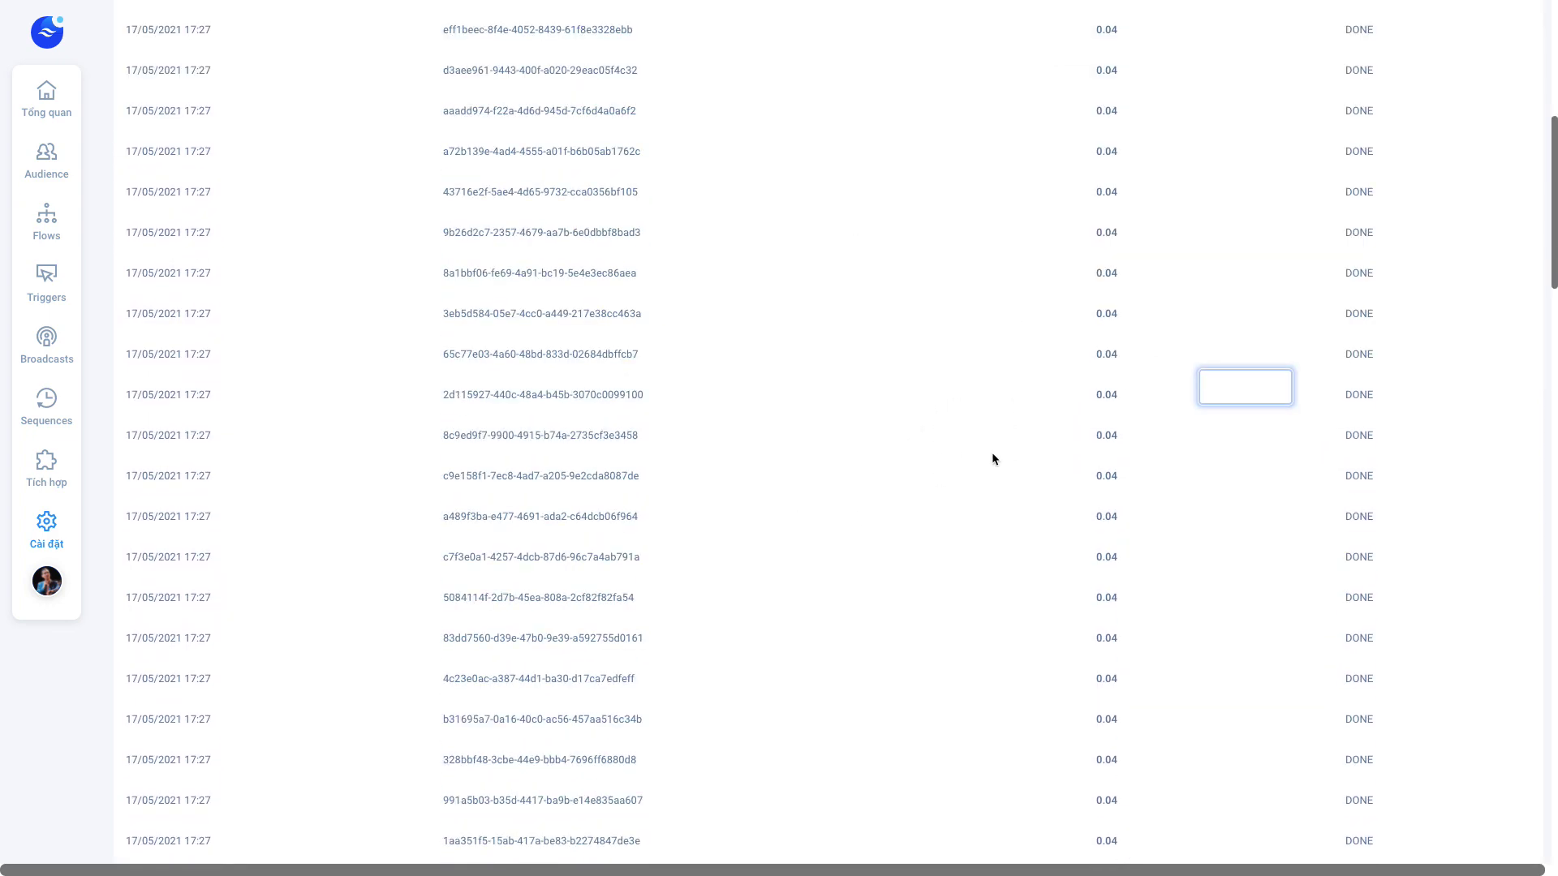
{"action": "scroll", "coordinate": [640, 424], "scroll_direction": "up", "scroll_amount": 20}
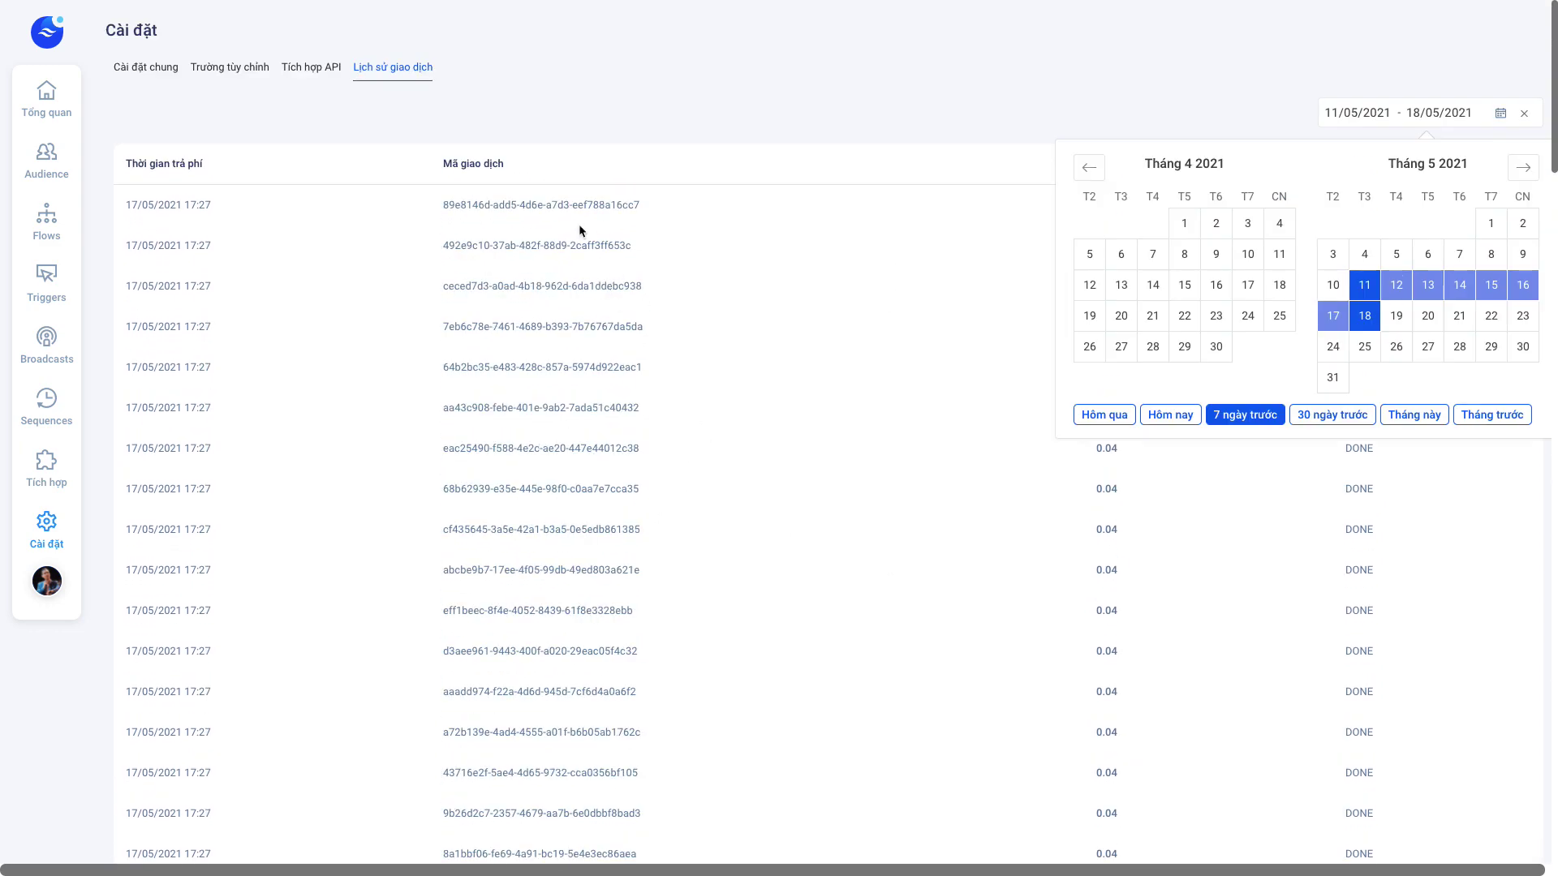
Return to the overview dashboard
{"action": "left_click", "coordinate": [46, 98]}
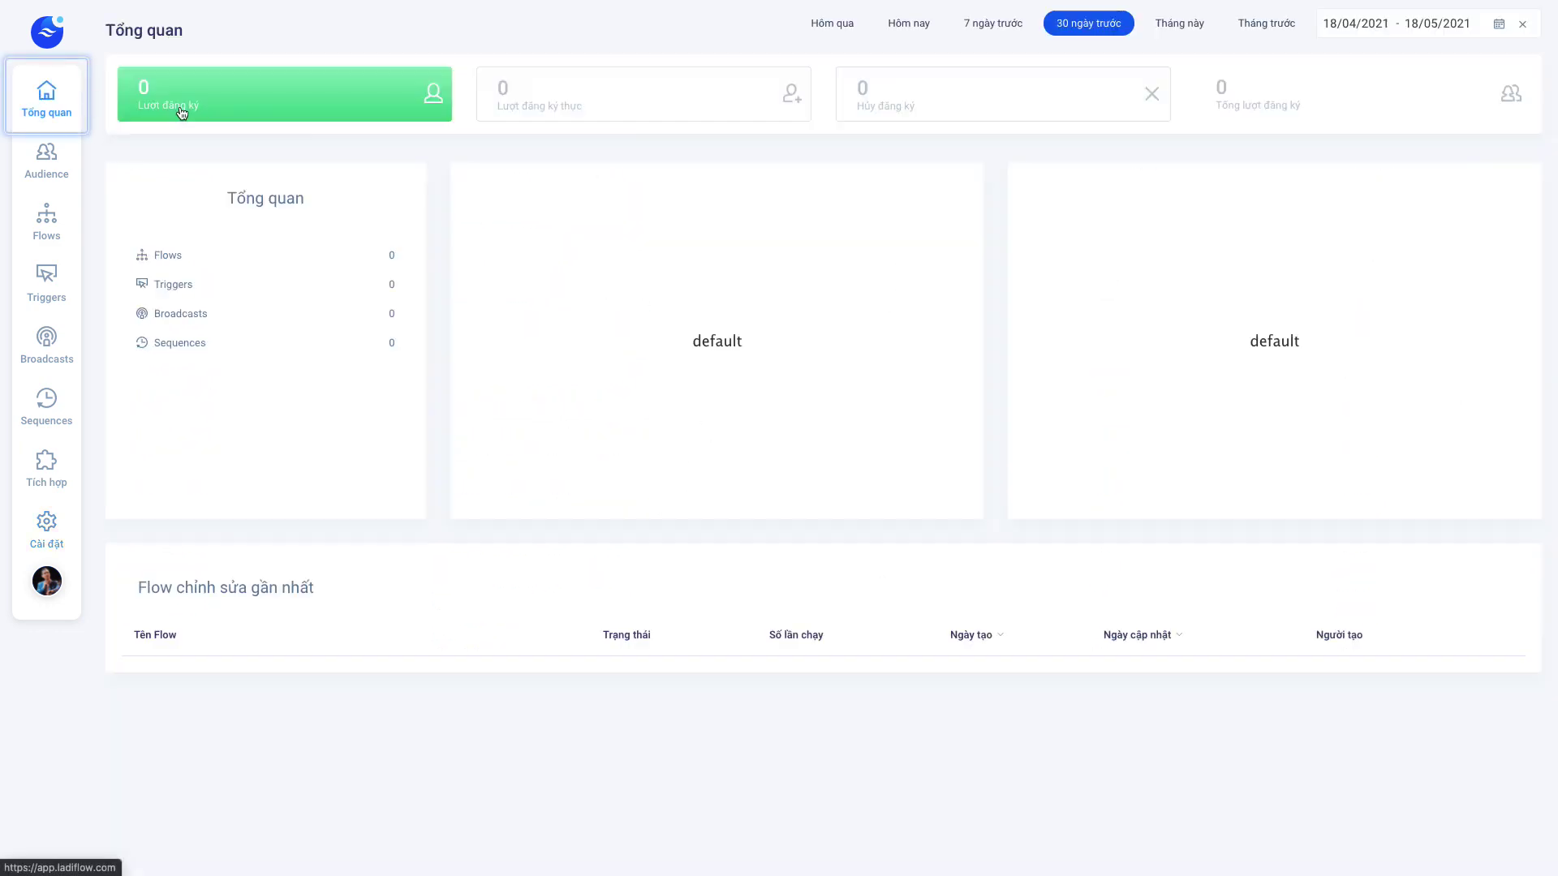